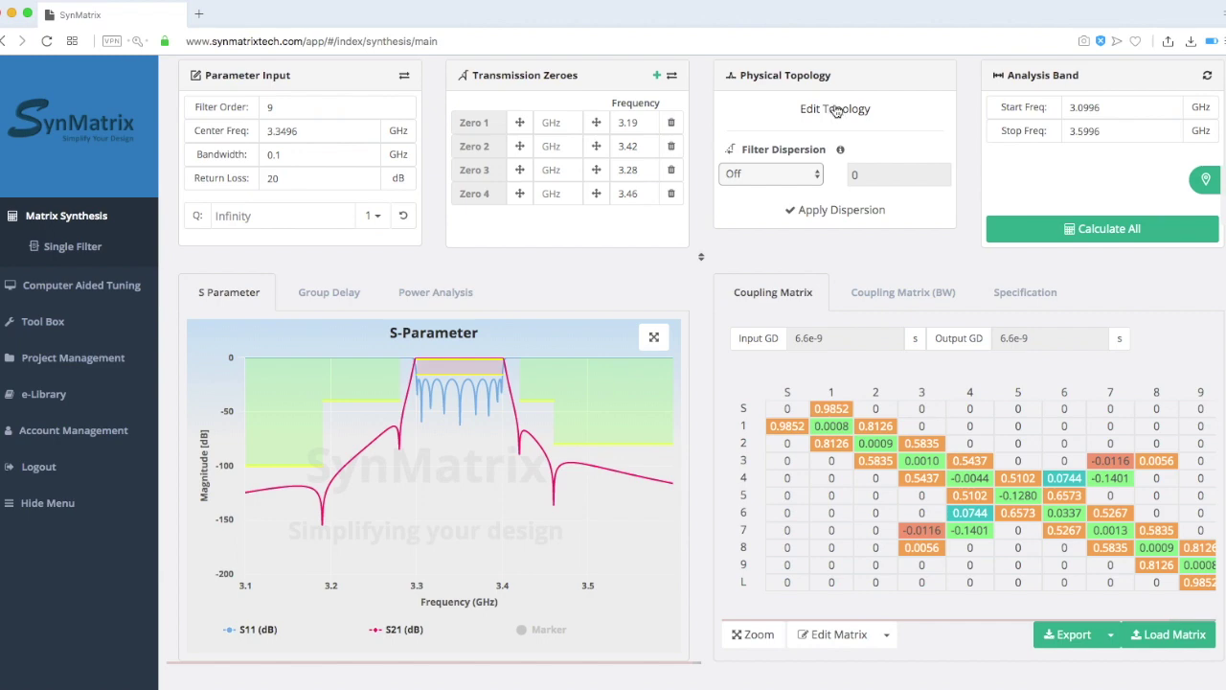
Step: Add cross couplings 1-3, 1-4, 6-8 and 6-9 to the filter topology, save it and recalculate the coupling matrix
{"action": "left_click", "coordinate": [835, 111]}
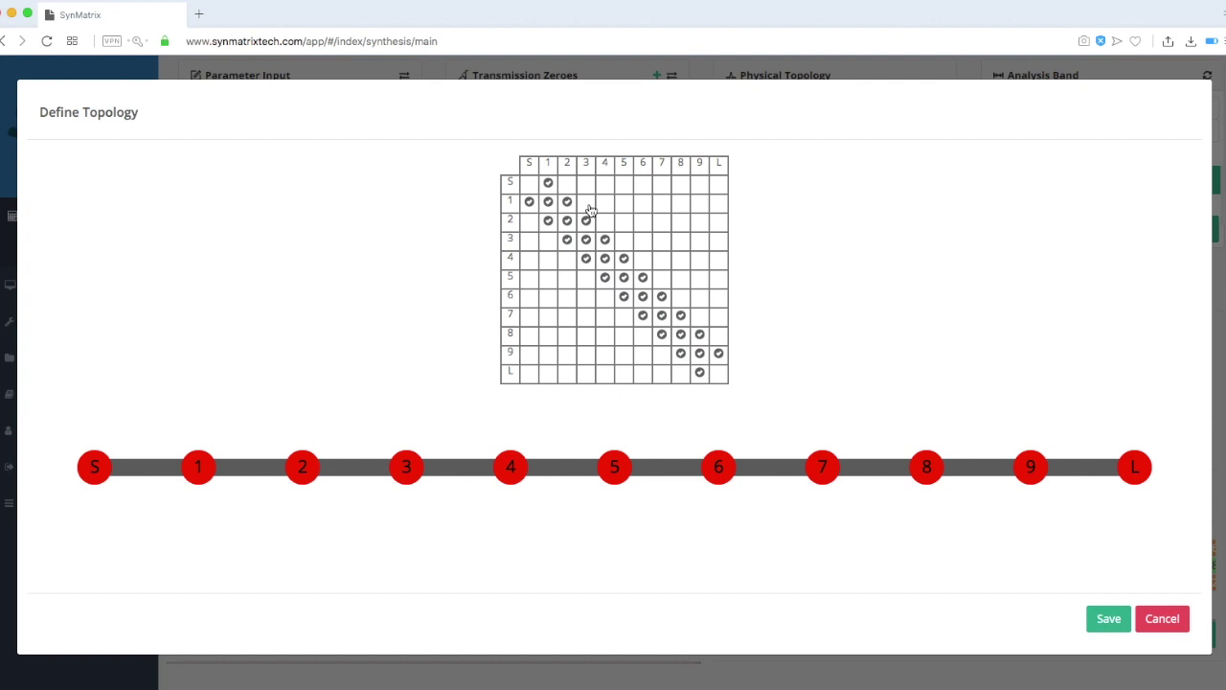
{"action": "left_click", "coordinate": [587, 203]}
{"action": "left_click", "coordinate": [604, 201]}
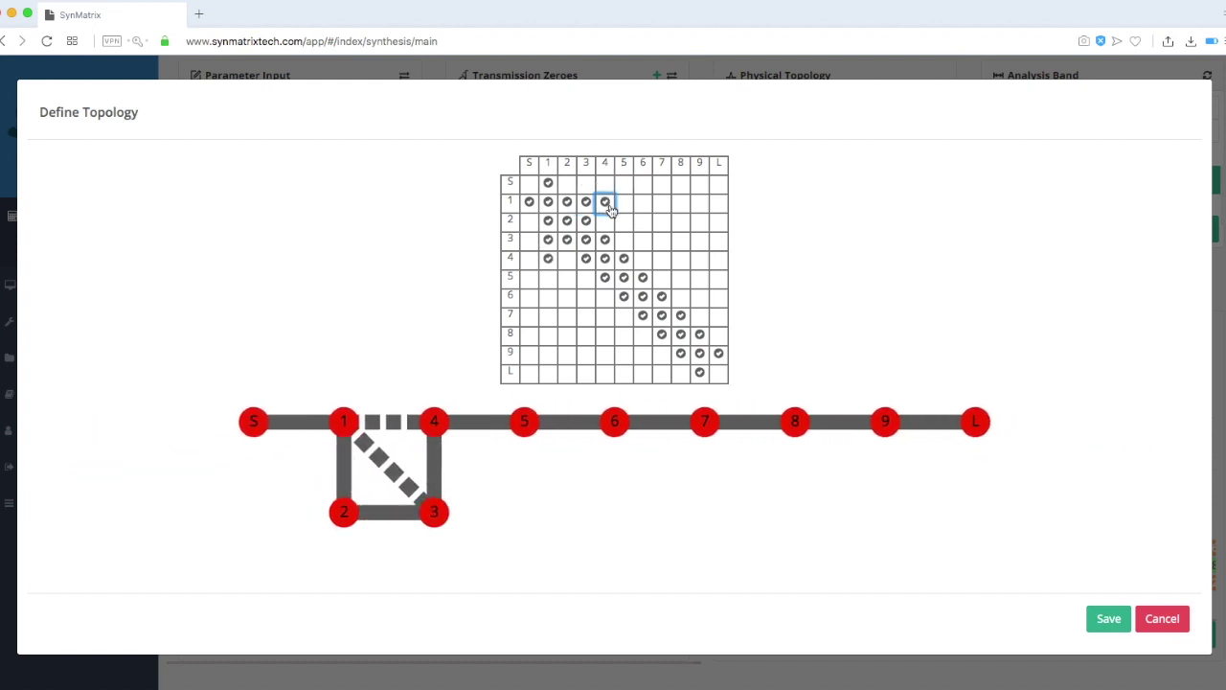
{"action": "left_click", "coordinate": [680, 297]}
{"action": "left_click", "coordinate": [698, 298]}
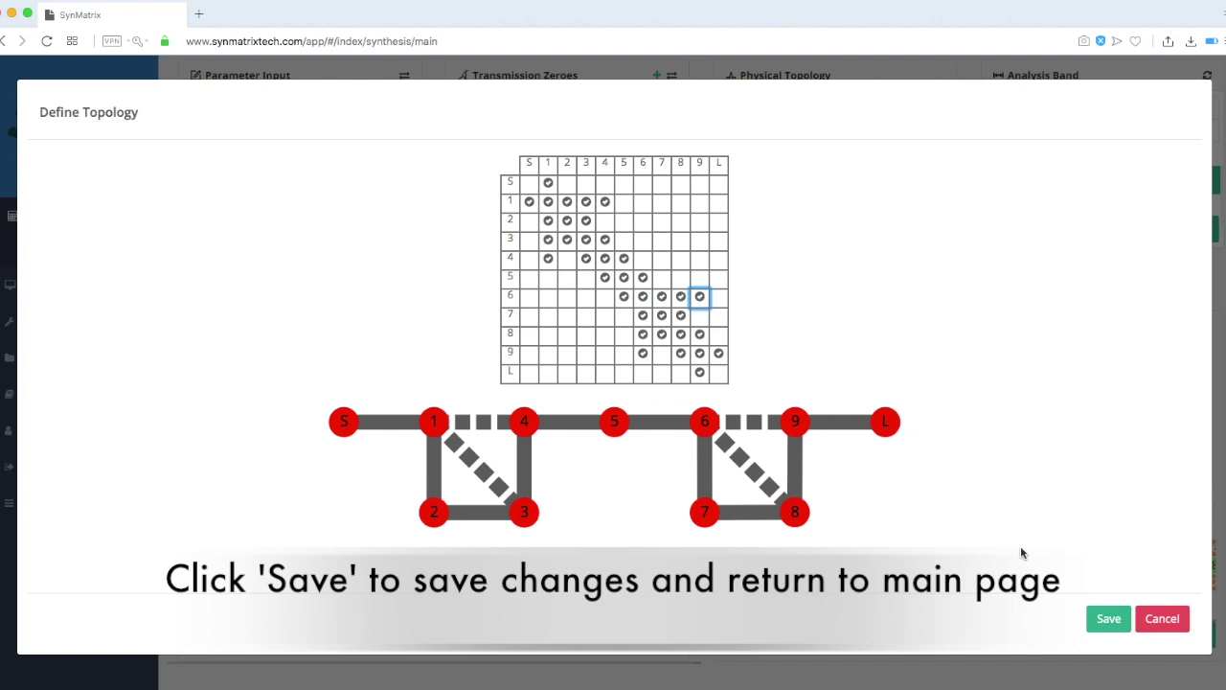
{"action": "left_click", "coordinate": [1109, 618]}
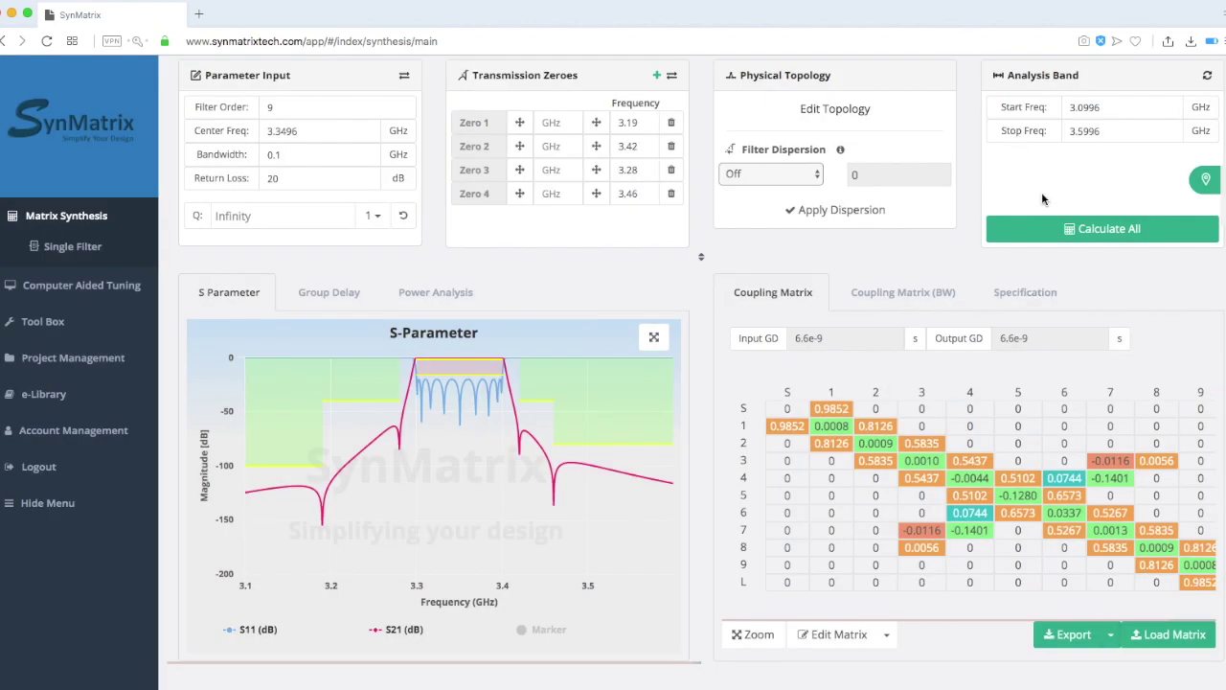
{"action": "left_click", "coordinate": [1061, 237]}
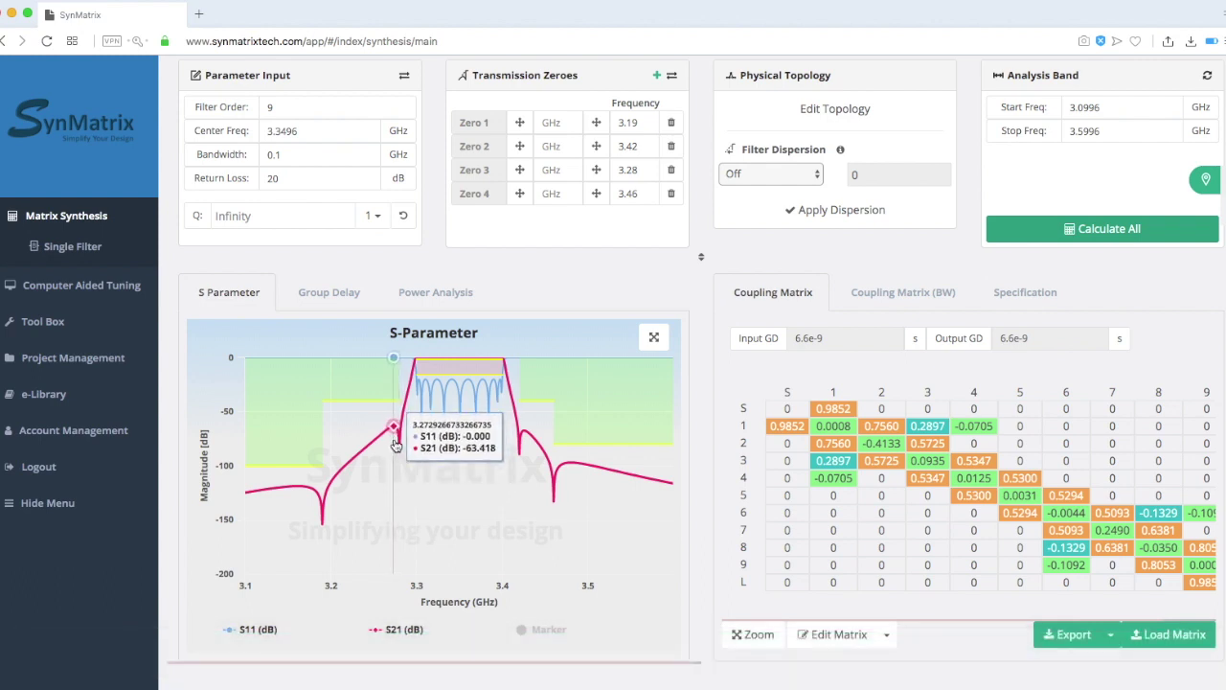
{"action": "left_click_drag", "start_coordinate": [319, 518], "coordinate": [539, 450]}
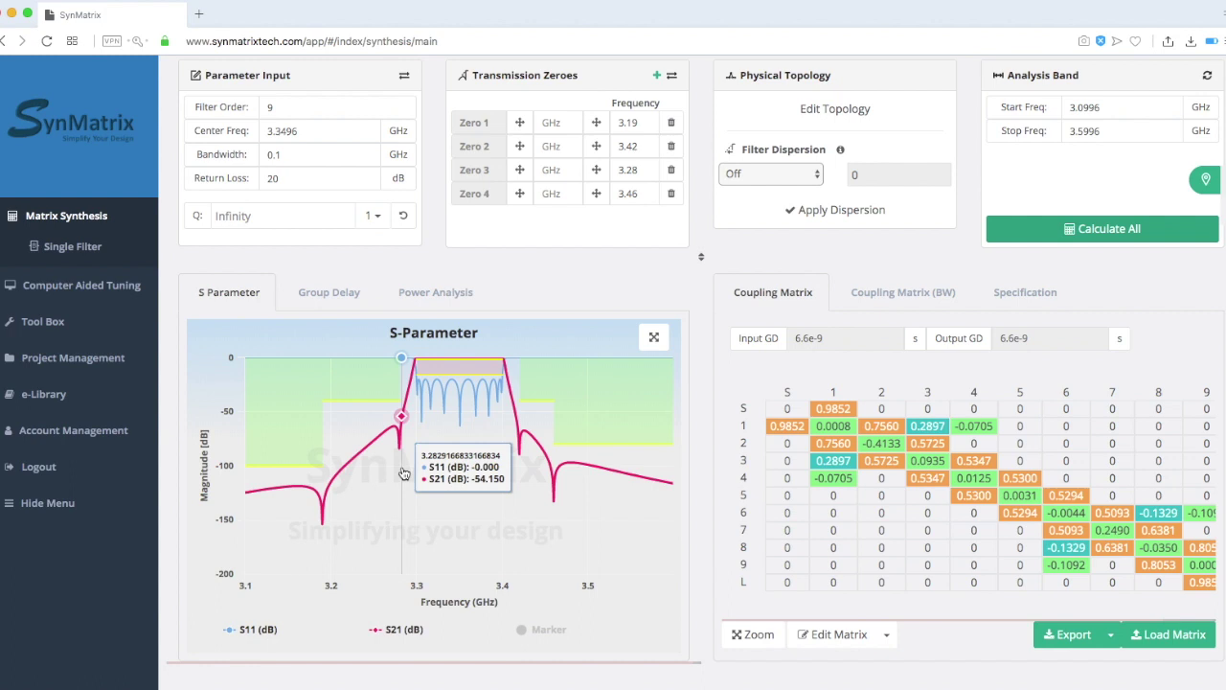
Step: Set transmission zeroes 1 to 4 to 3.21, 3.409, 3.29 and 3.45 GHz and recalculate the filter response
{"action": "double_click", "coordinate": [629, 123]}
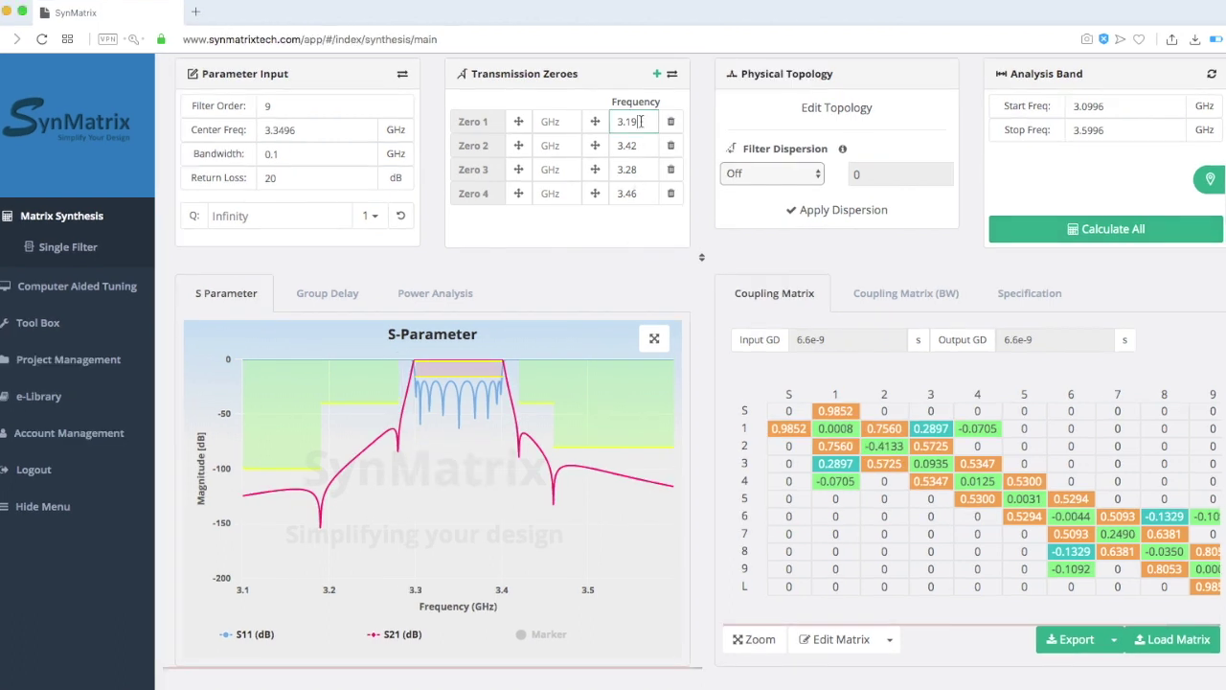
{"action": "type", "text": "3.21"}
{"action": "key", "text": "Tab"}
{"action": "key", "text": "Tab"}
{"action": "type", "text": "3.409"}
{"action": "key", "text": "Tab"}
{"action": "key", "text": "Tab"}
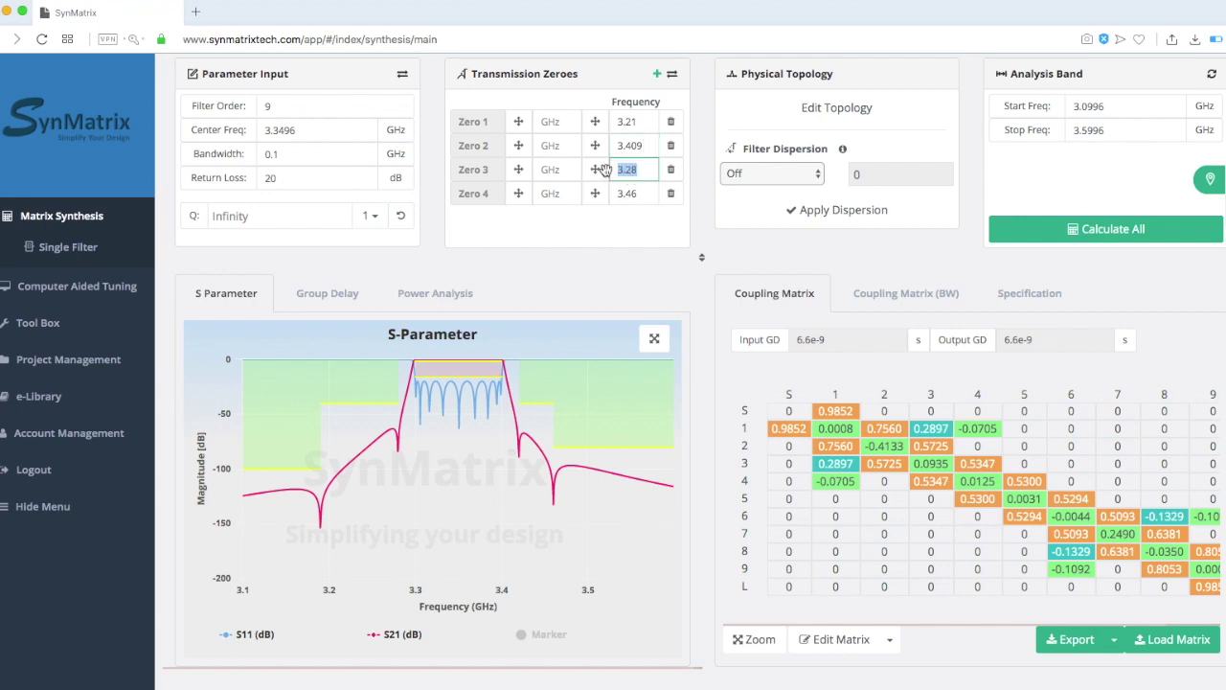
{"action": "type", "text": "3.29"}
{"action": "key", "text": "Tab"}
{"action": "key", "text": "Tab"}
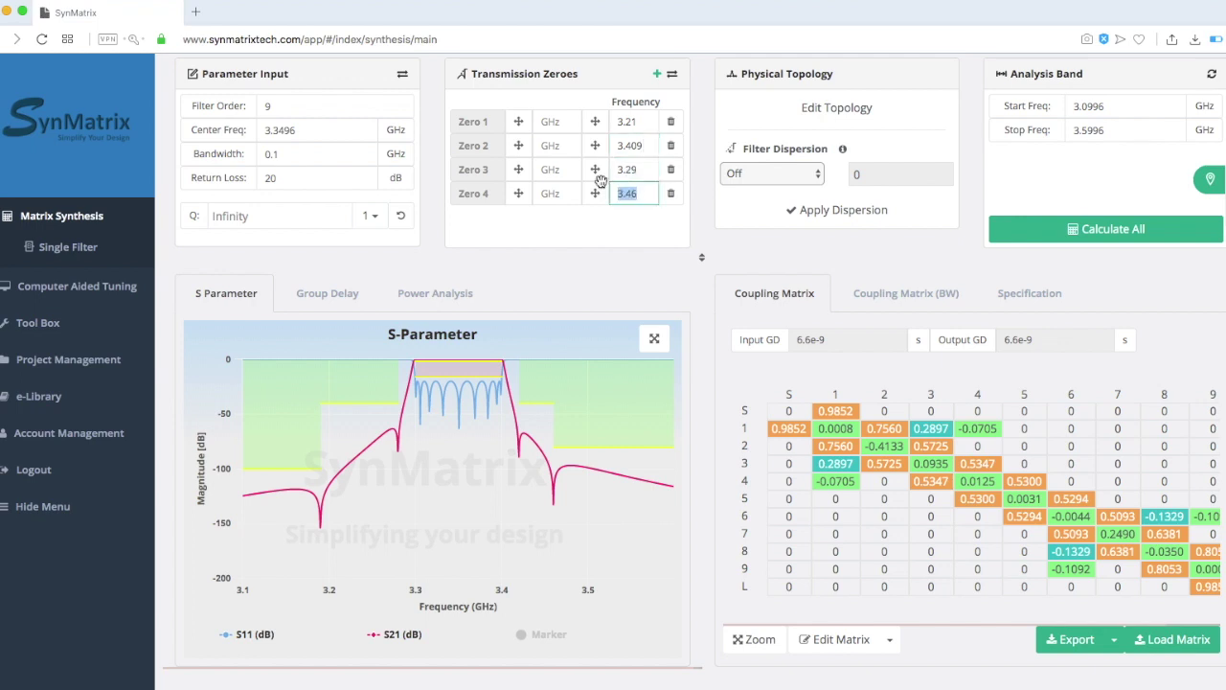
{"action": "type", "text": "3.45"}
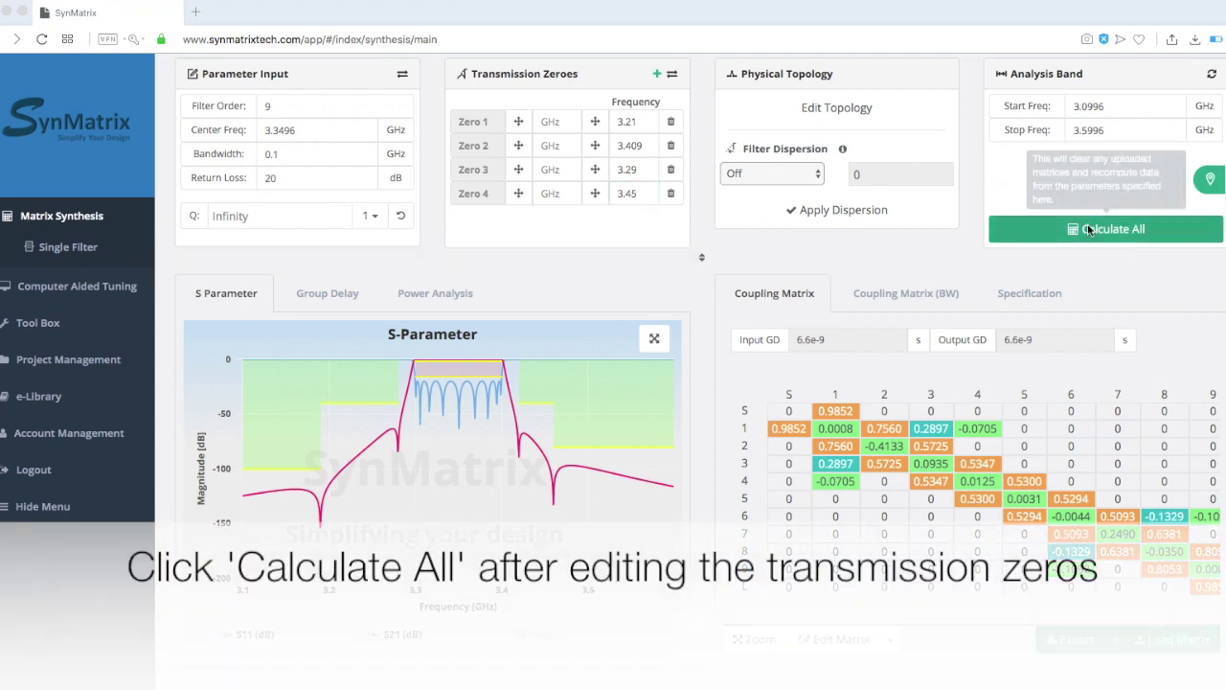
{"action": "left_click", "coordinate": [1127, 230]}
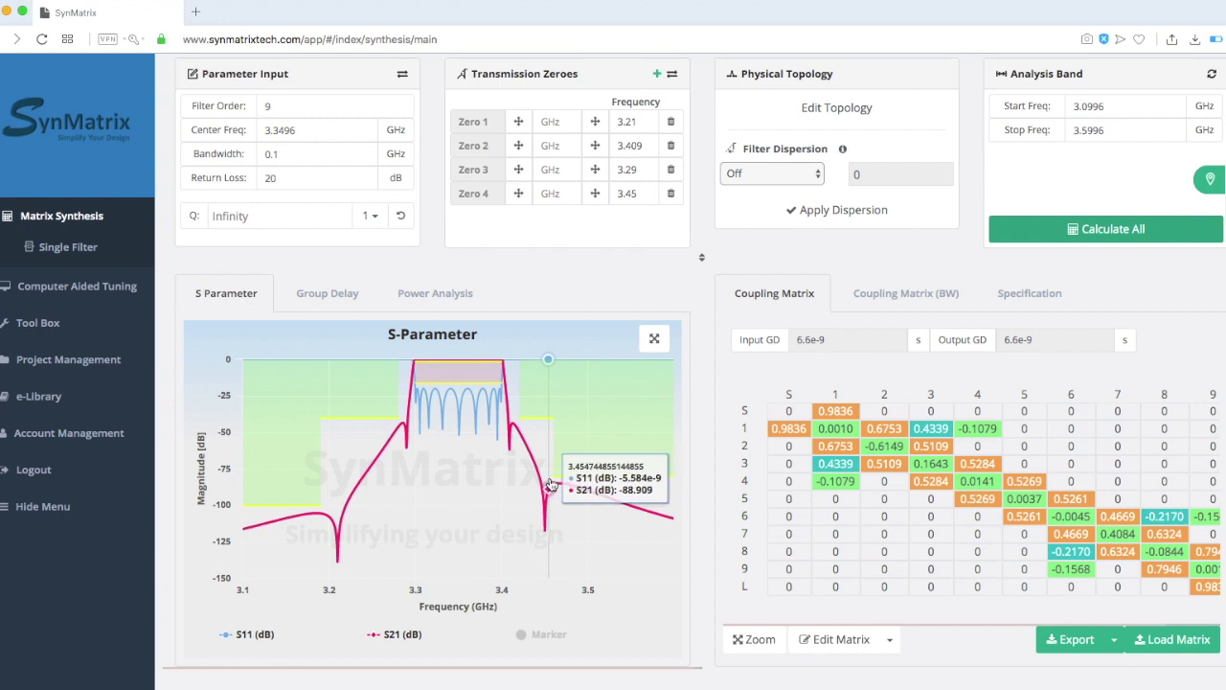
Step: Review the return loss, insertion loss and isolation entries in the specification for pass status and frequency margins
{"action": "left_click", "coordinate": [1030, 293]}
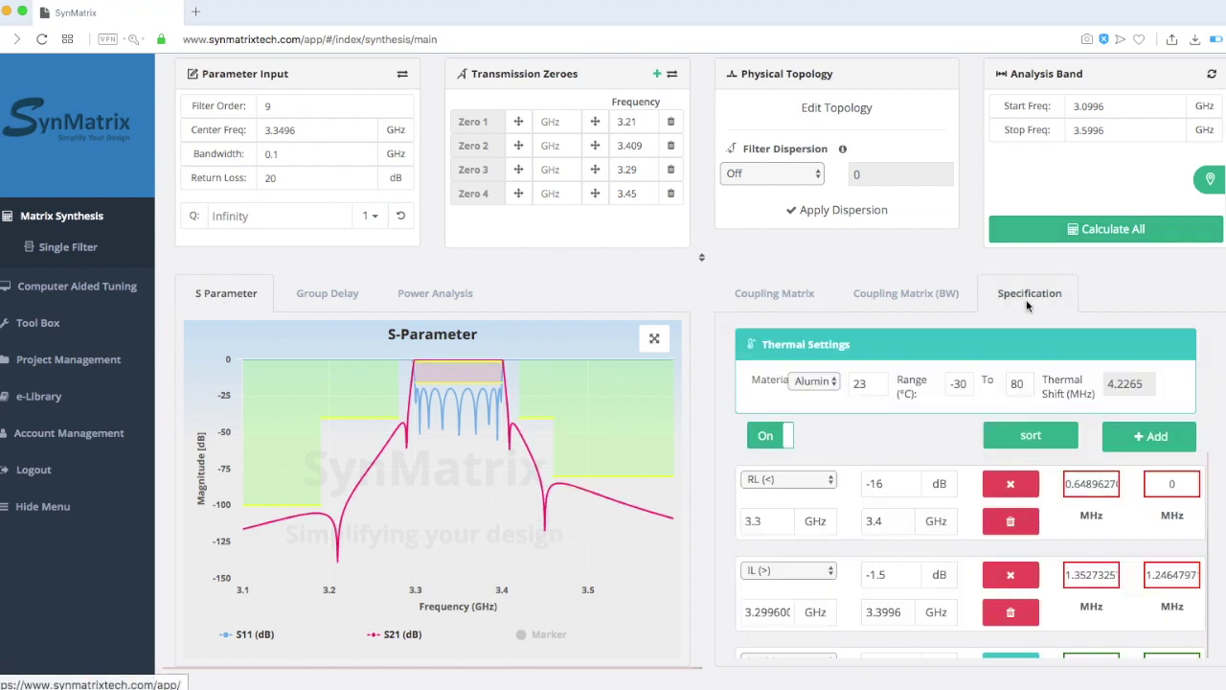
{"action": "scroll", "coordinate": [1019, 517], "scroll_direction": "down", "scroll_amount": 1}
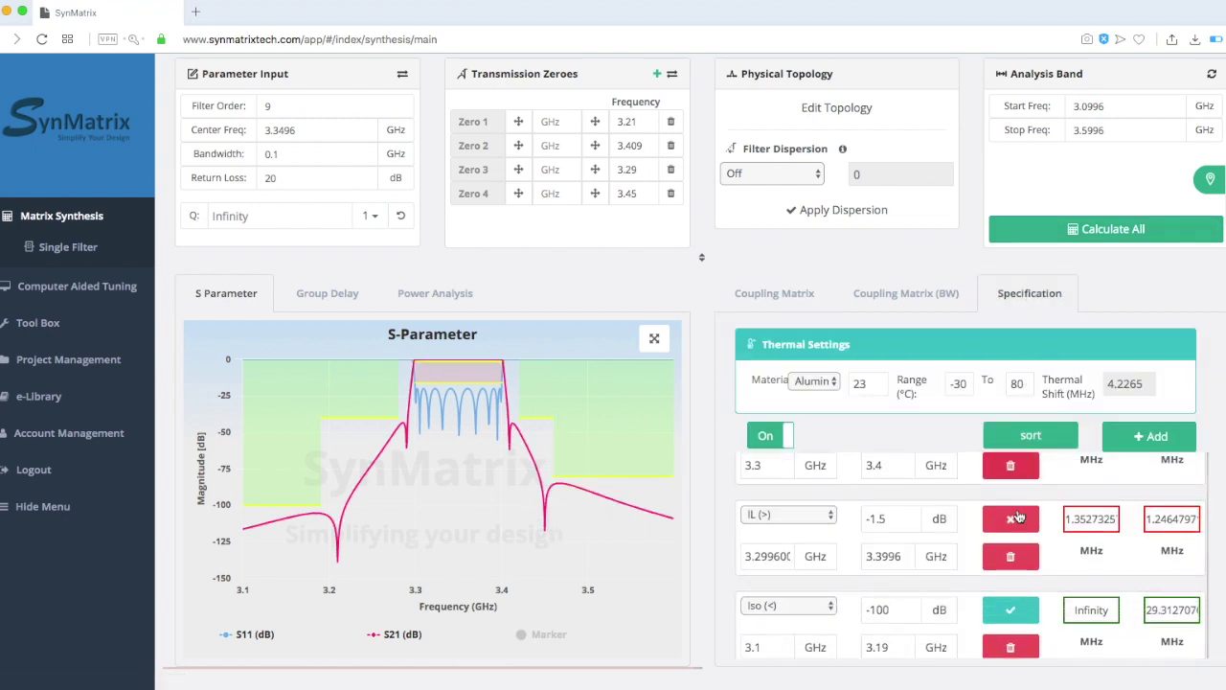
{"action": "scroll", "coordinate": [1019, 517], "scroll_direction": "down", "scroll_amount": 2}
{"action": "scroll", "coordinate": [1018, 518], "scroll_direction": "down", "scroll_amount": 1}
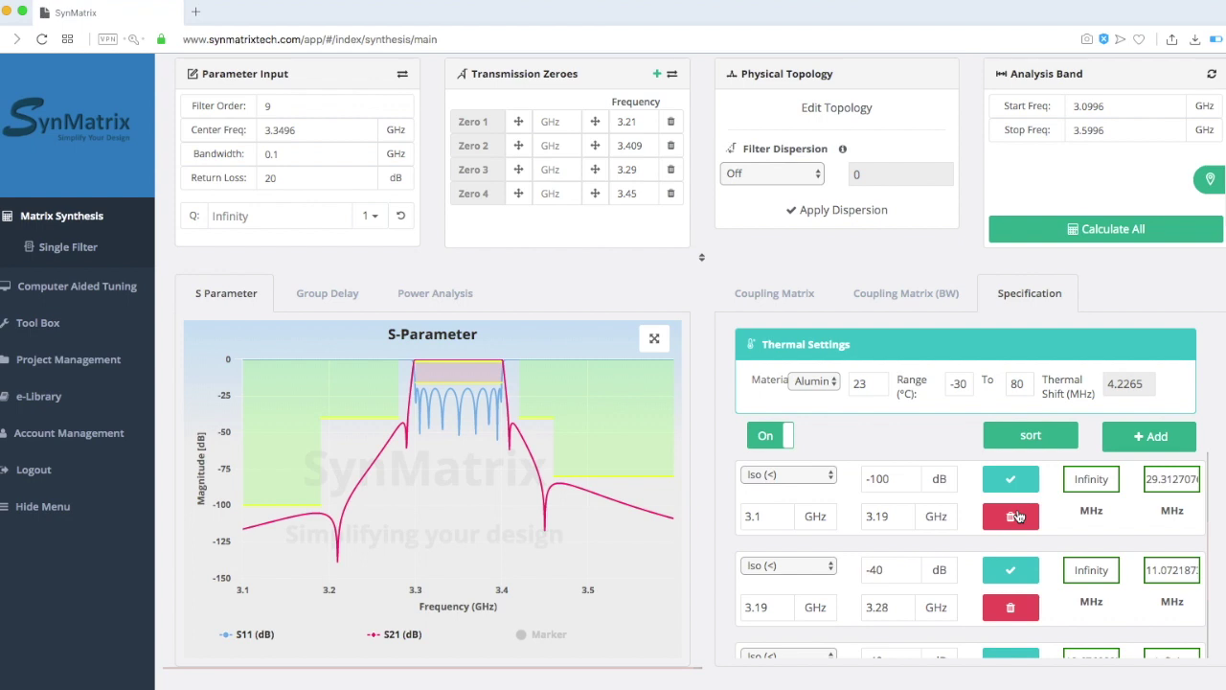
{"action": "scroll", "coordinate": [1019, 518], "scroll_direction": "up", "scroll_amount": 4}
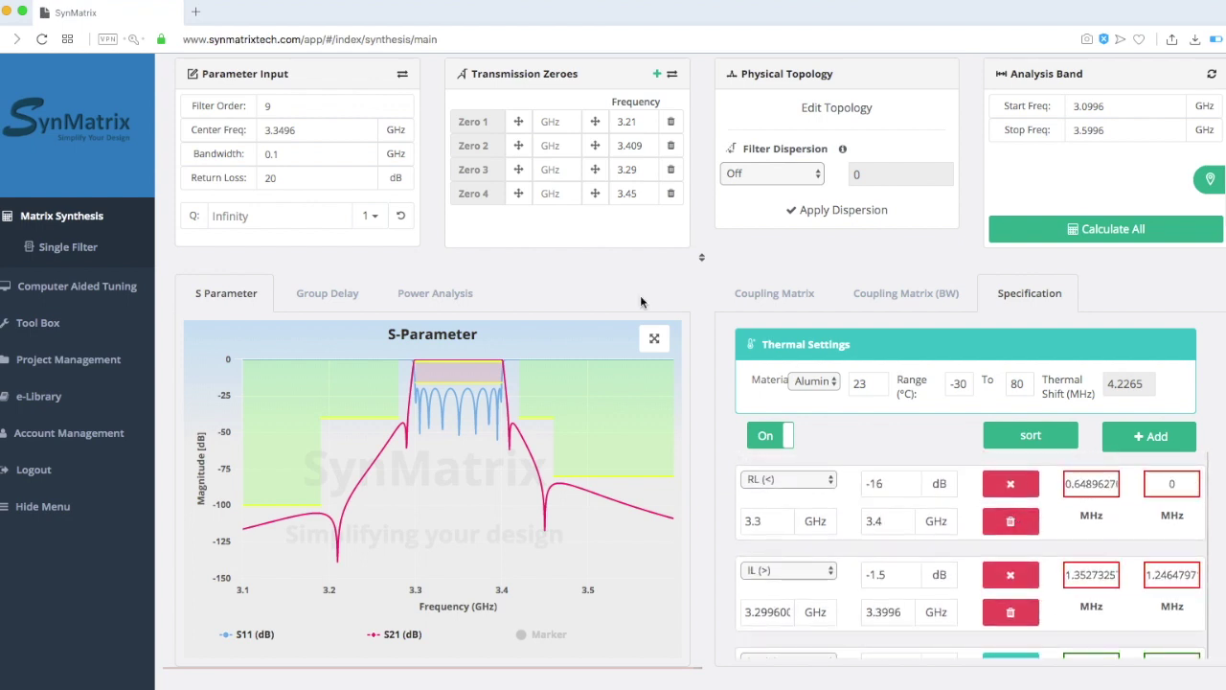
Step: Set the Q of the resonators to 4000, select resonator 3 in the Q list and refresh the analysis band
{"action": "left_click", "coordinate": [259, 217]}
{"action": "type", "text": "4000"}
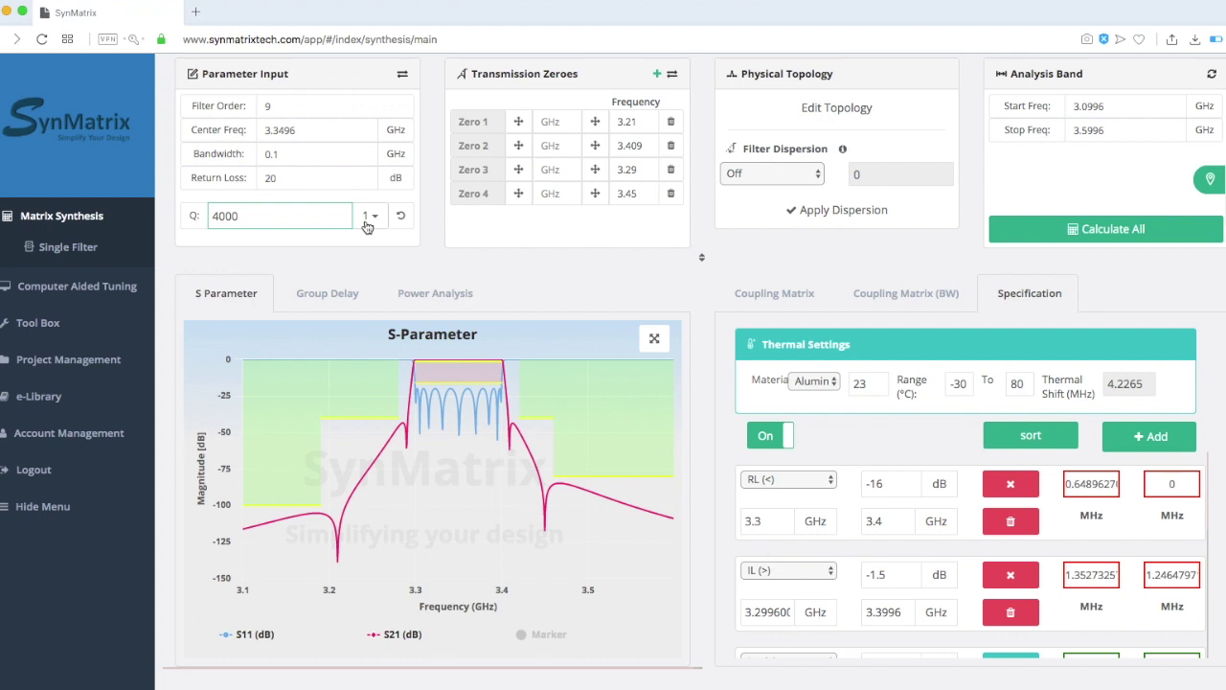
{"action": "left_click", "coordinate": [367, 218]}
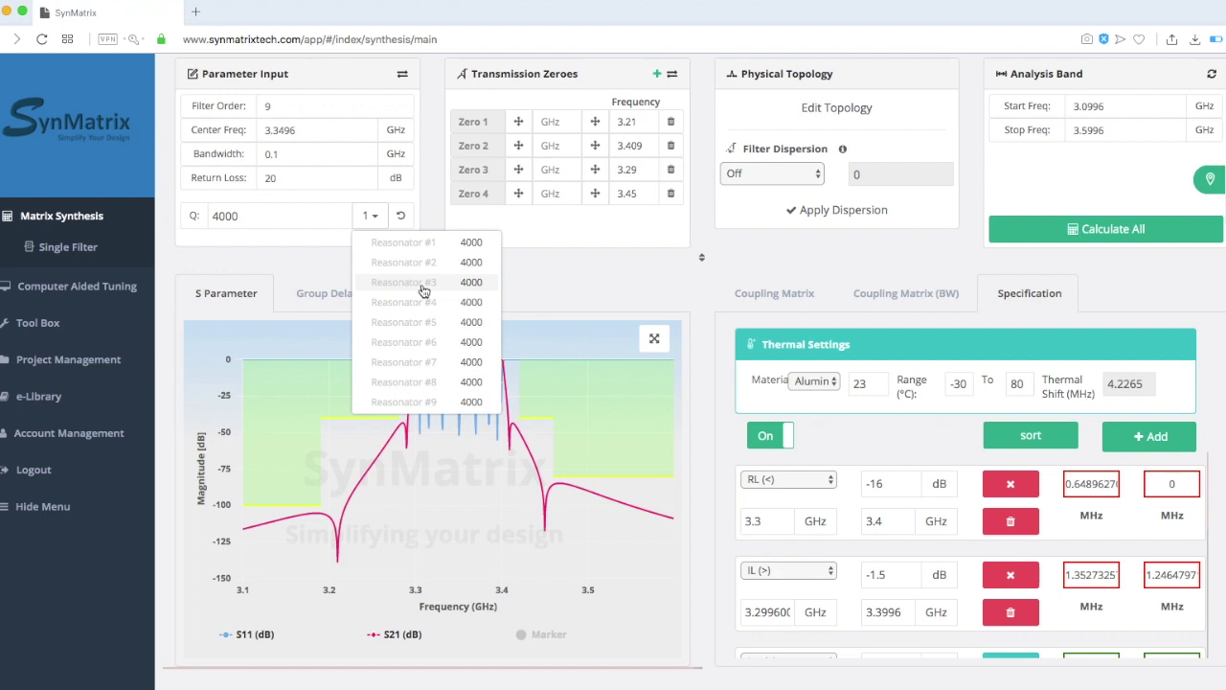
{"action": "left_click", "coordinate": [423, 290]}
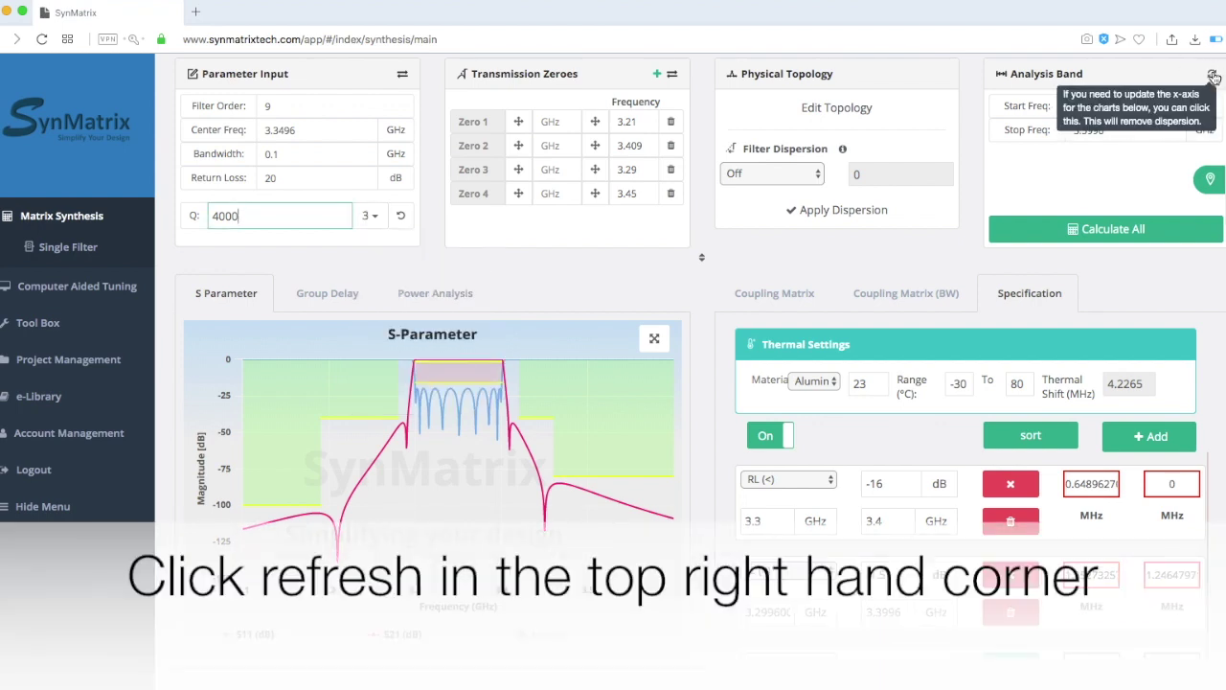
{"action": "left_click", "coordinate": [1212, 75]}
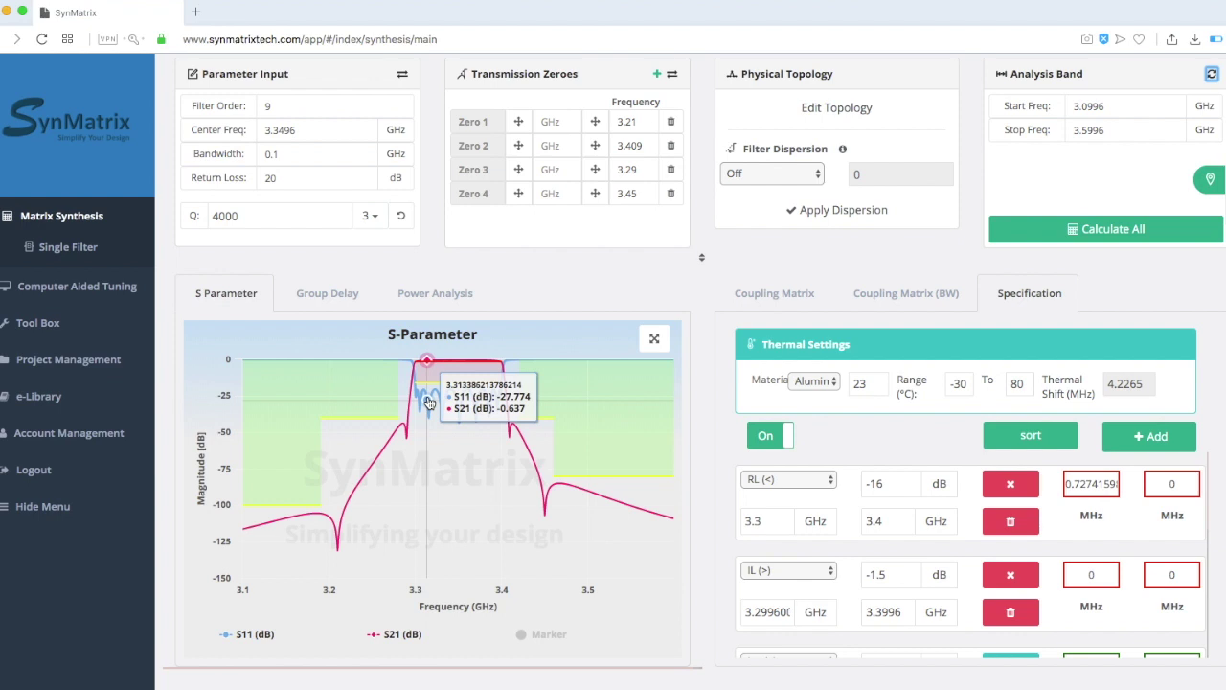
Step: Fine-tune the coupling matrix by applying a bandwidth shift of 5 MHz
{"action": "left_click", "coordinate": [811, 298]}
{"action": "left_click", "coordinate": [892, 642]}
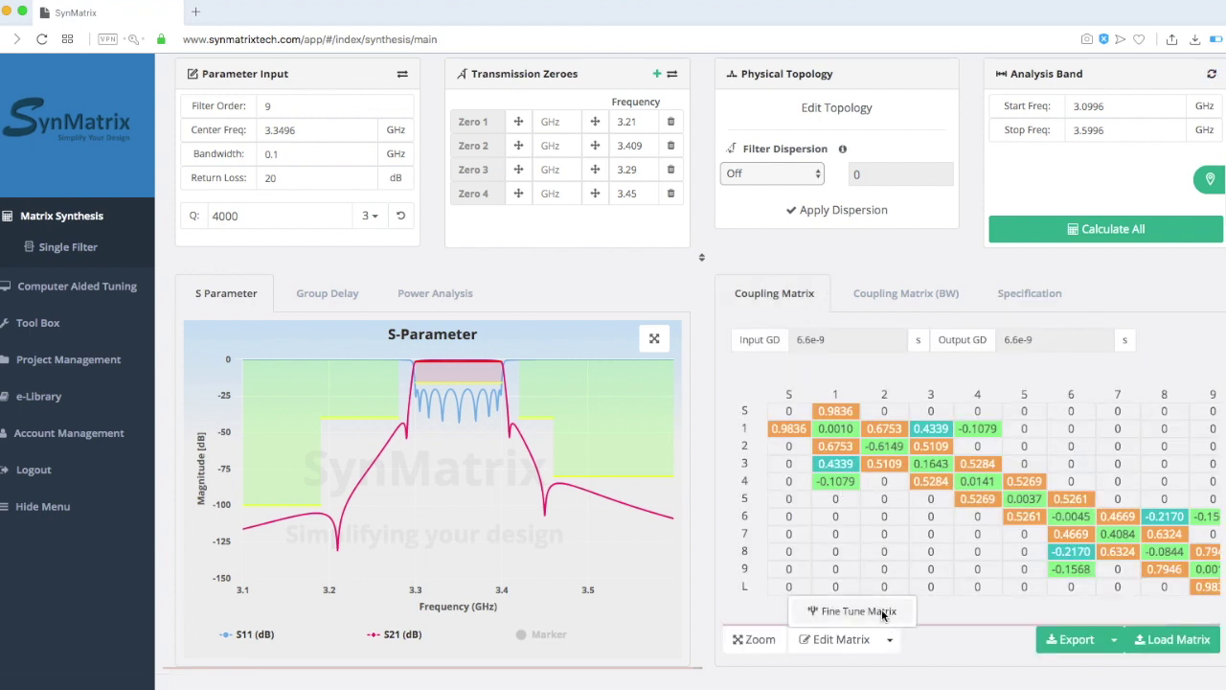
{"action": "left_click", "coordinate": [883, 617]}
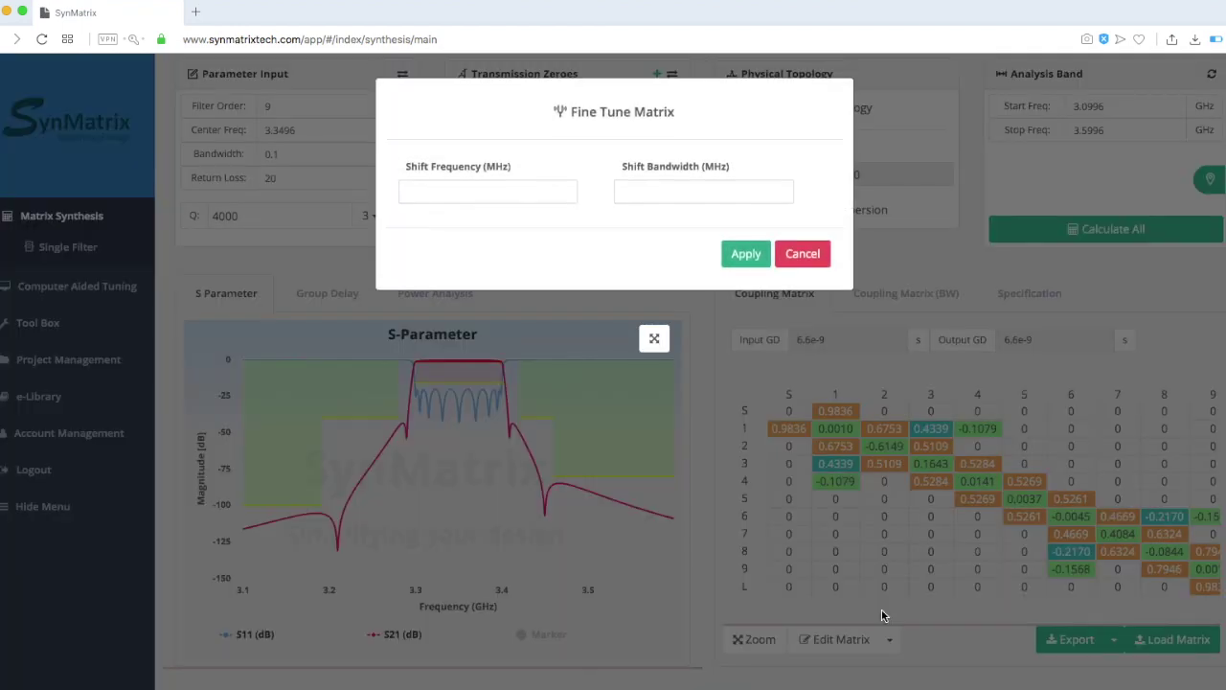
{"action": "left_click", "coordinate": [643, 192]}
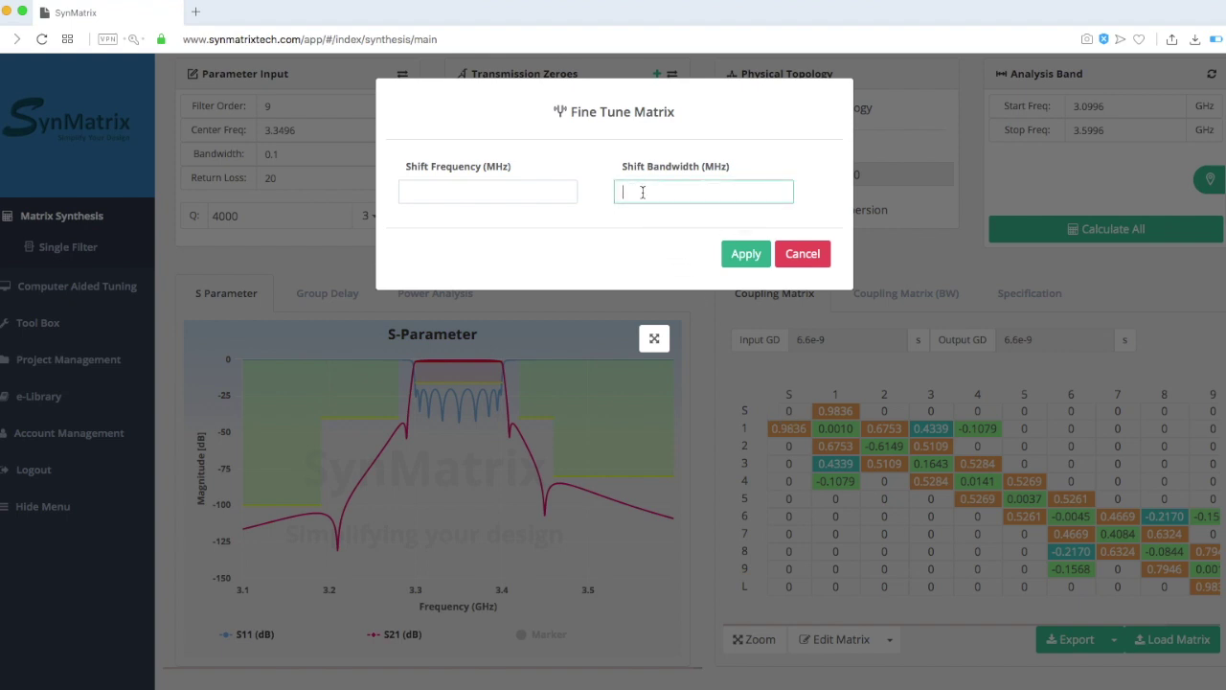
{"action": "type", "text": "5"}
{"action": "left_click", "coordinate": [614, 192]}
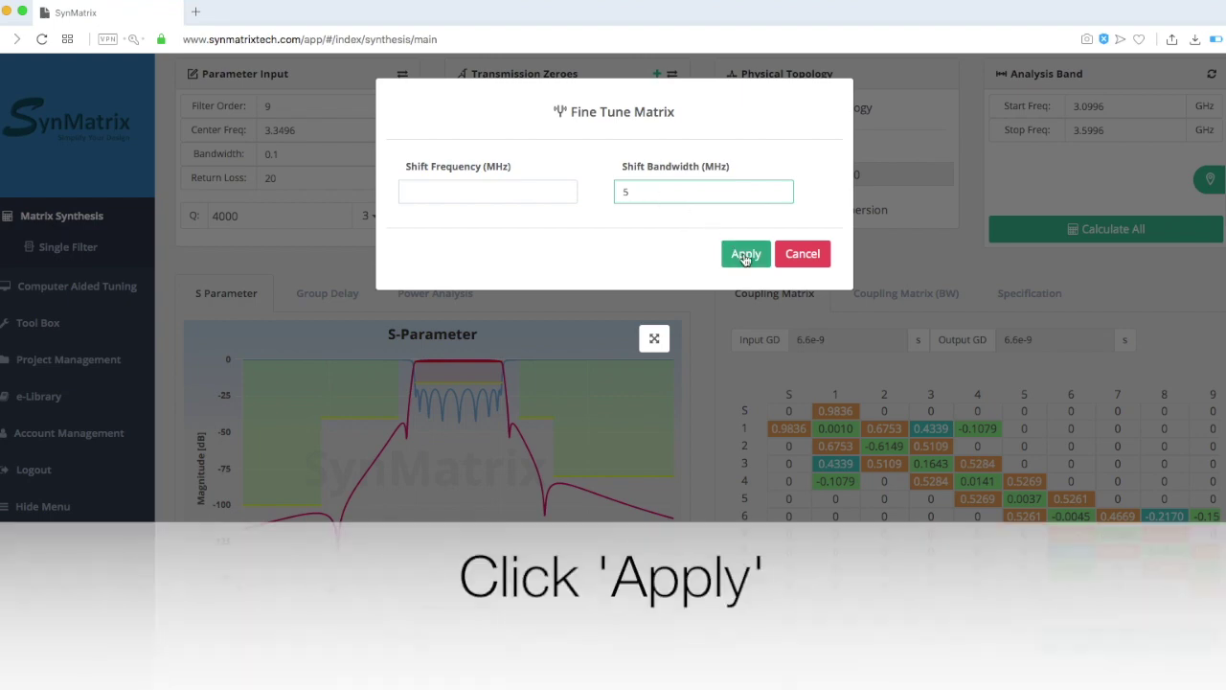
{"action": "left_click", "coordinate": [746, 255]}
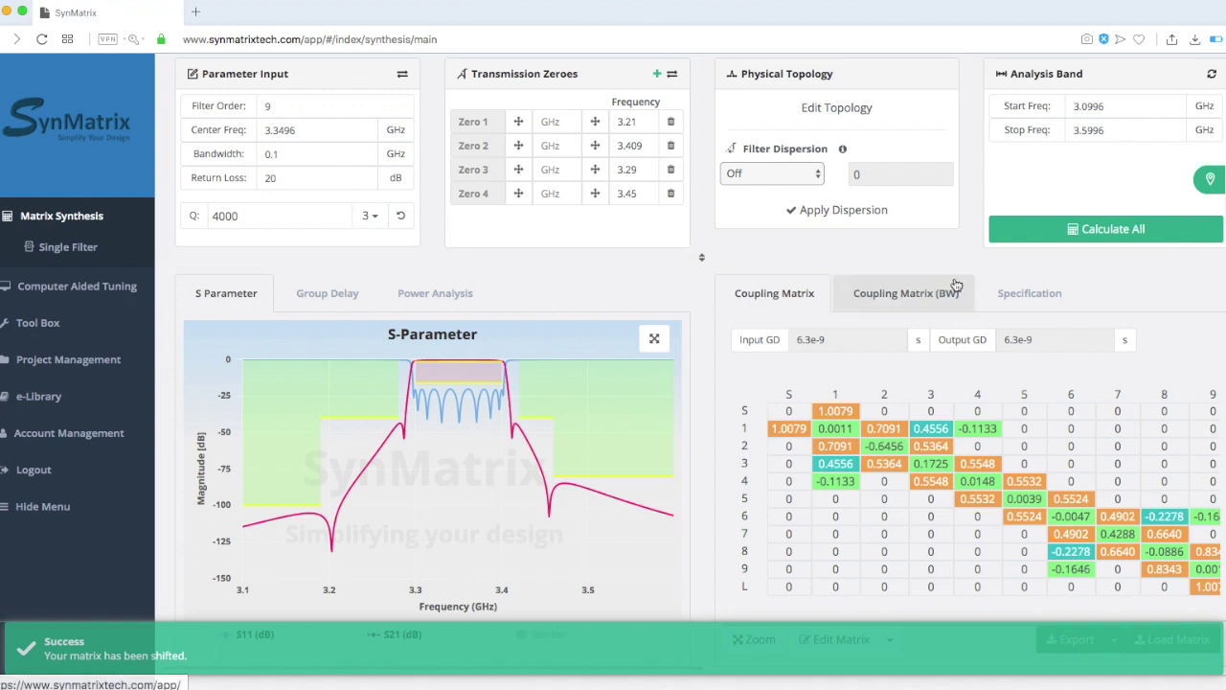
Step: Check the specification entries again for their pass status and margins after the 5 MHz bandwidth shift
{"action": "left_click", "coordinate": [1030, 293]}
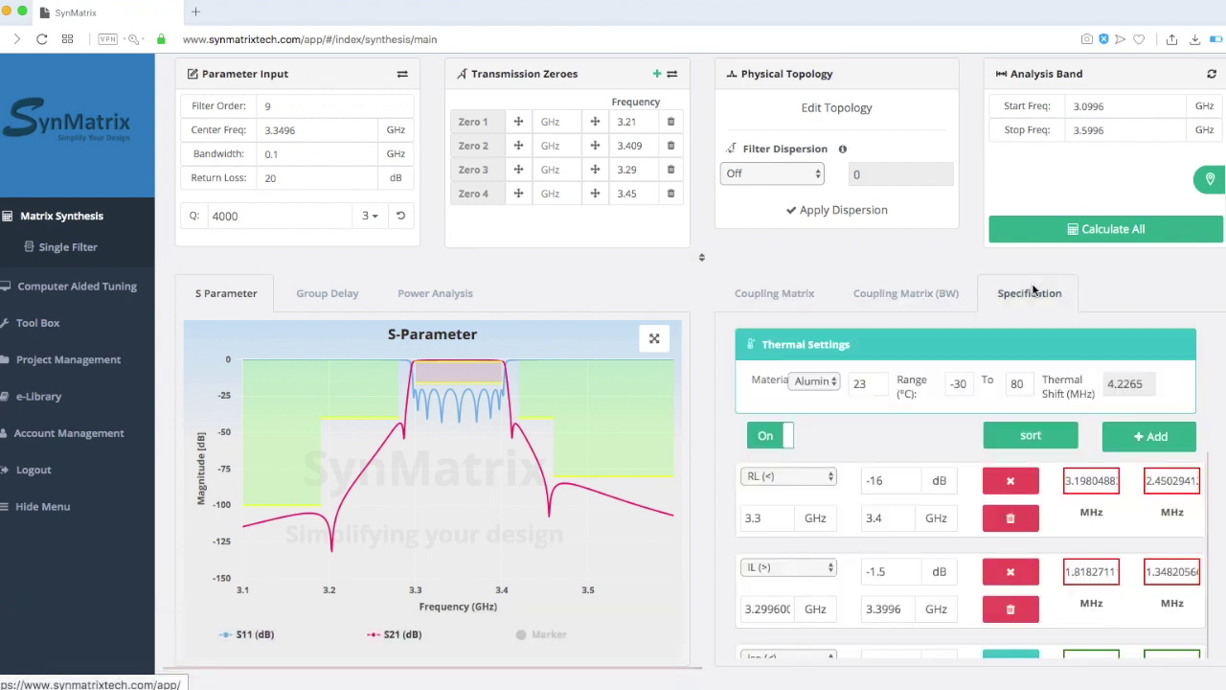
{"action": "scroll", "coordinate": [1119, 530], "scroll_direction": "down", "scroll_amount": 1}
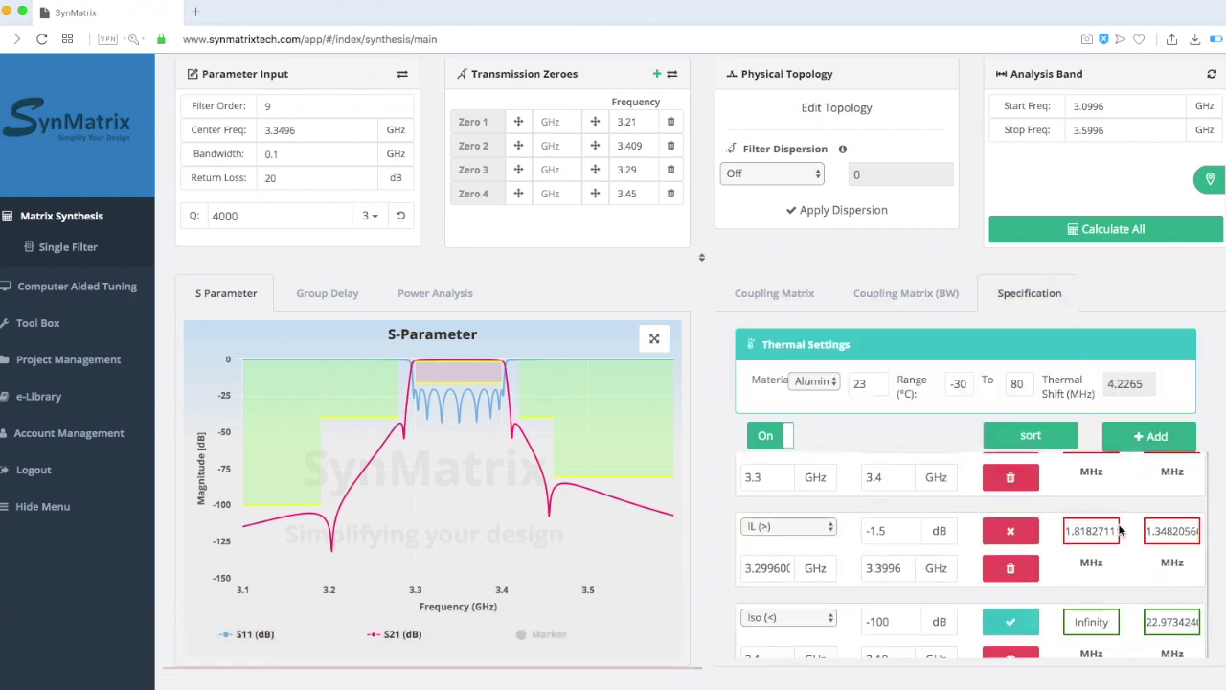
{"action": "scroll", "coordinate": [1119, 530], "scroll_direction": "down", "scroll_amount": 1}
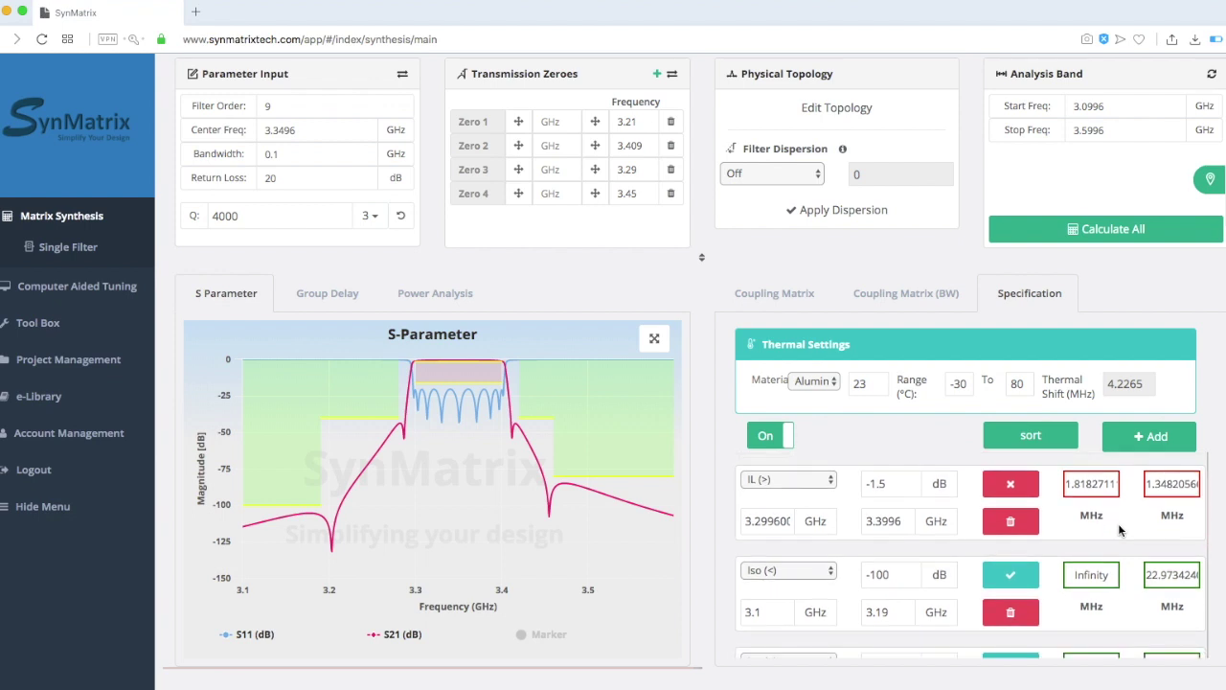
{"action": "scroll", "coordinate": [1119, 530], "scroll_direction": "down", "scroll_amount": 1}
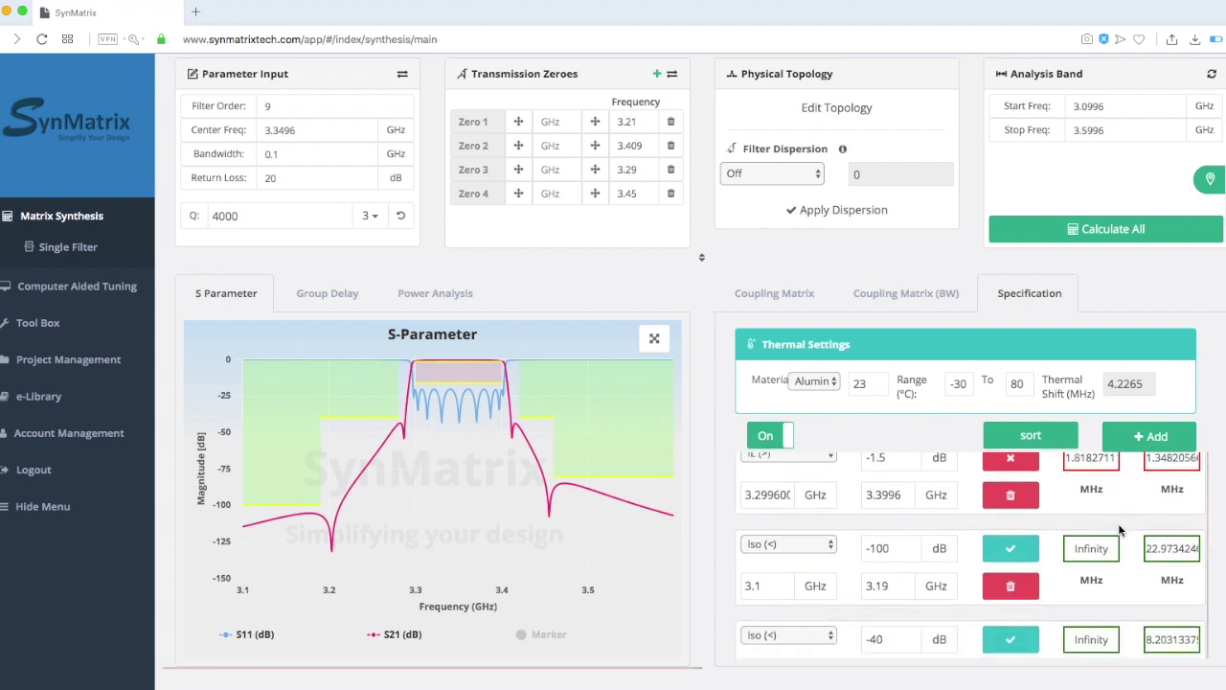
{"action": "scroll", "coordinate": [1119, 530], "scroll_direction": "down", "scroll_amount": 2}
{"action": "scroll", "coordinate": [1131, 618], "scroll_direction": "up", "scroll_amount": 5}
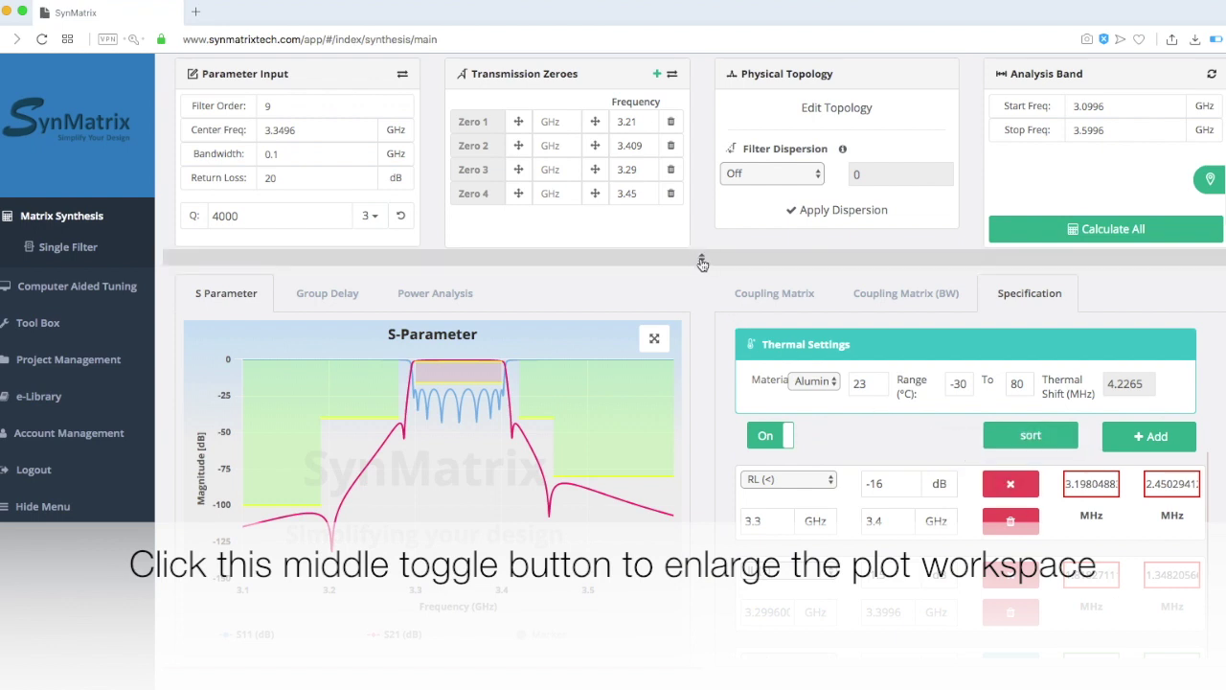
Step: In an enlarged plot workspace, apply a further 4 MHz bandwidth shift to the coupling matrix and reopen the specification results
{"action": "left_click", "coordinate": [691, 260]}
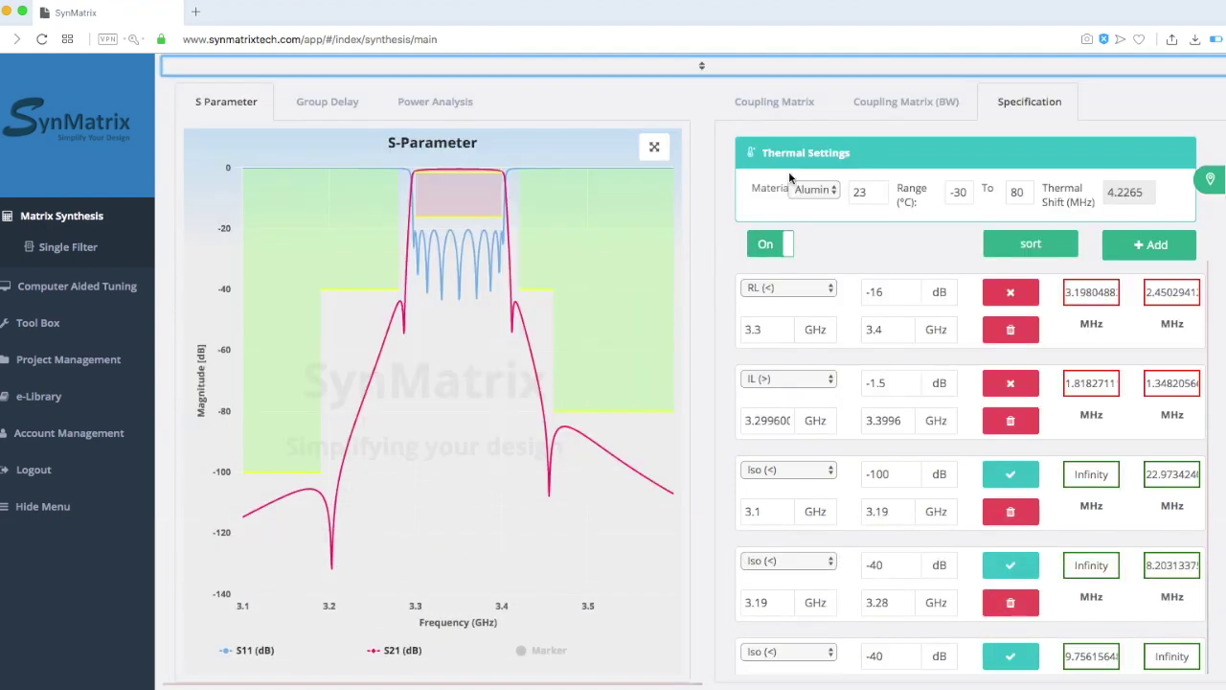
{"action": "left_click", "coordinate": [809, 99]}
{"action": "left_click", "coordinate": [890, 616]}
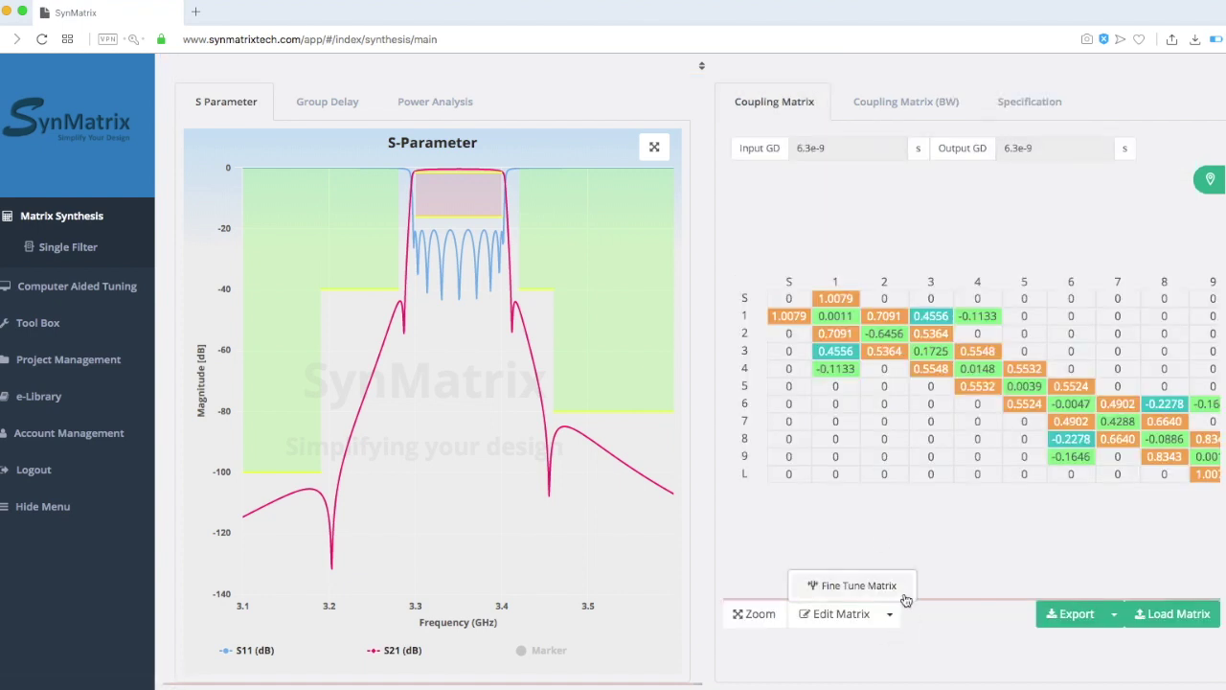
{"action": "left_click", "coordinate": [894, 594]}
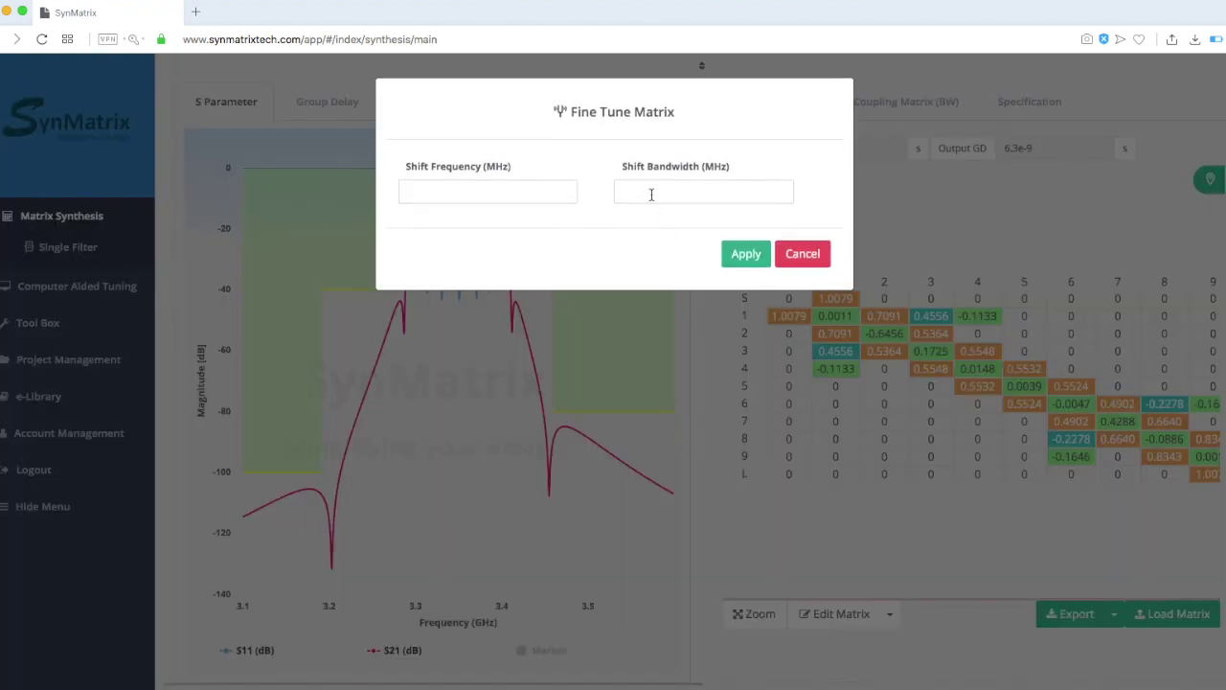
{"action": "left_click", "coordinate": [651, 194]}
{"action": "type", "text": "5"}
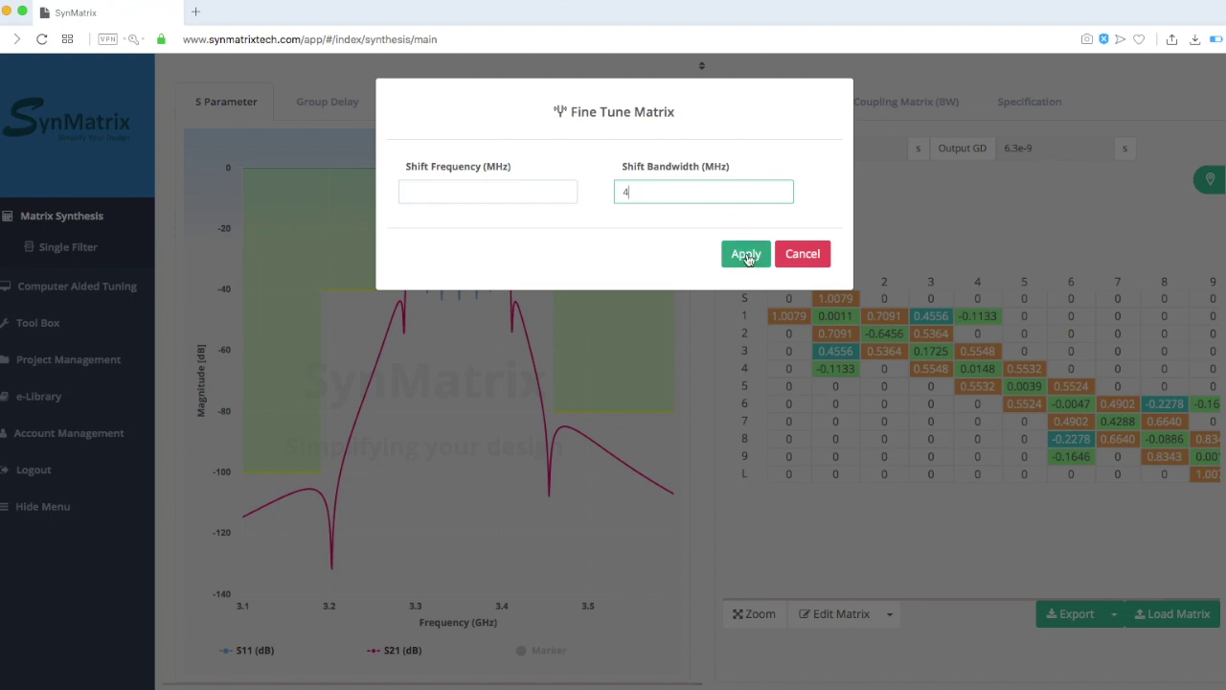
{"action": "left_click", "coordinate": [746, 253]}
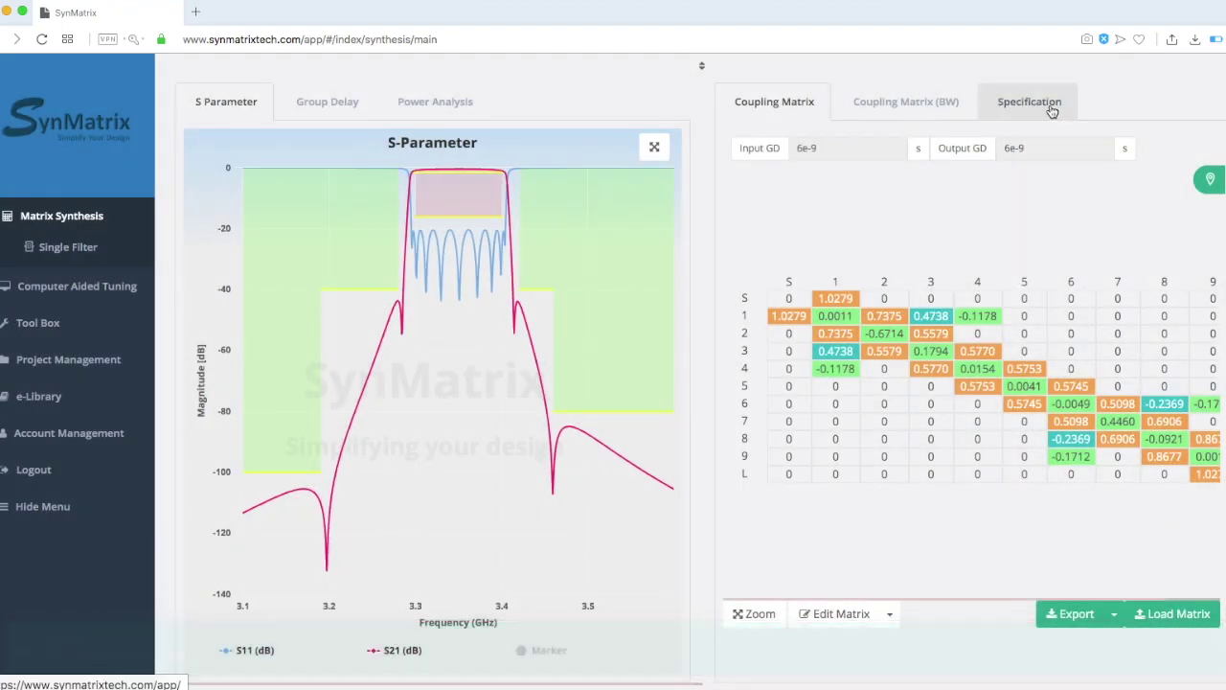
{"action": "left_click", "coordinate": [1050, 110]}
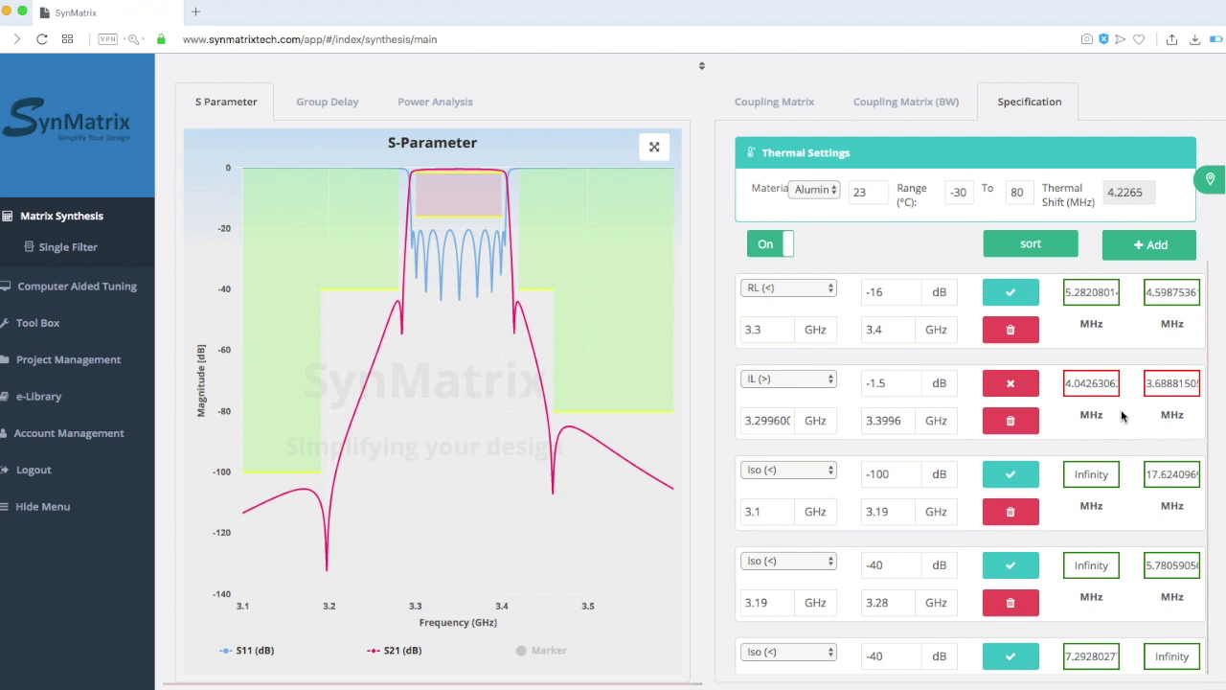
Step: Fine-tune the coupling matrix with a frequency shift of 0.8 MHz and a bandwidth shift of 1.8 MHz
{"action": "left_click", "coordinate": [793, 105]}
{"action": "left_click", "coordinate": [890, 615]}
{"action": "left_click", "coordinate": [891, 586]}
{"action": "left_click", "coordinate": [682, 182]}
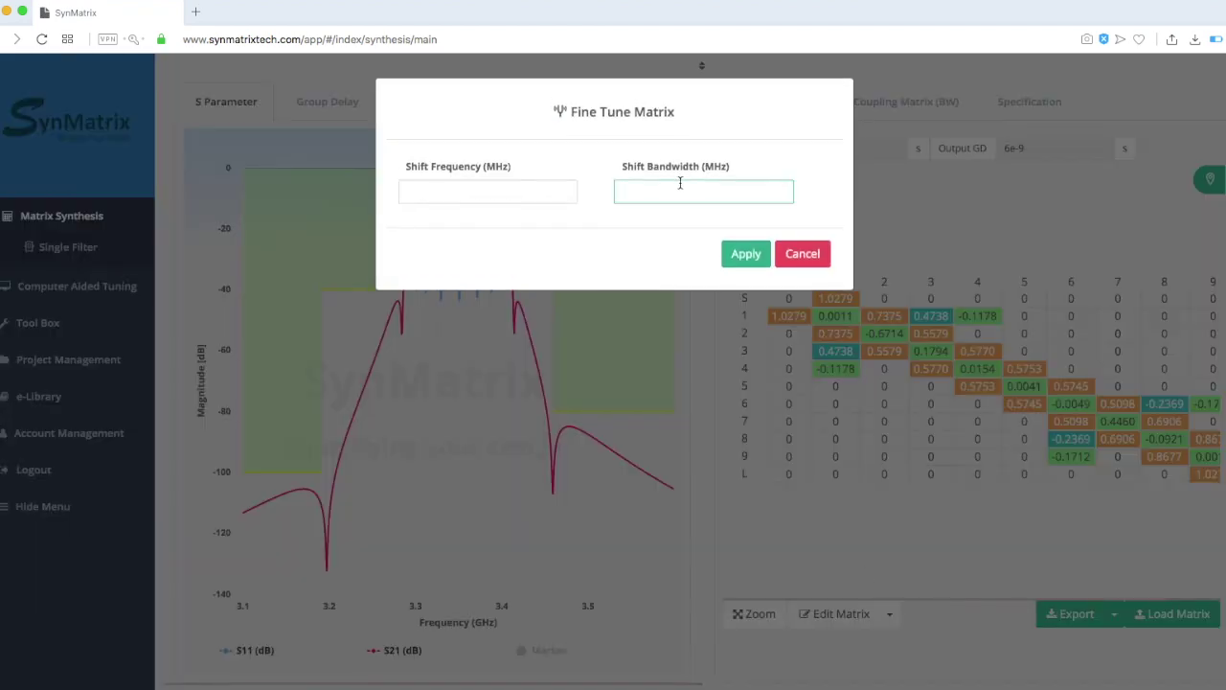
{"action": "type", "text": "1.8"}
{"action": "left_click", "coordinate": [503, 193]}
{"action": "type", "text": "0.8"}
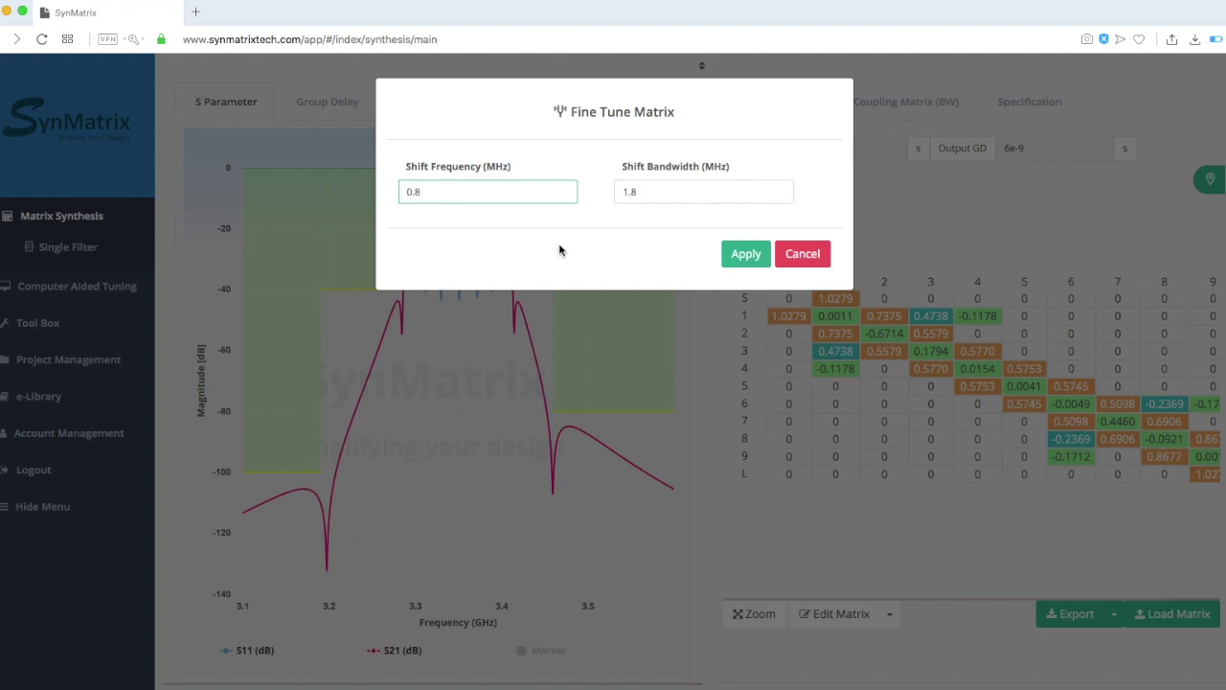
{"action": "left_click", "coordinate": [751, 254]}
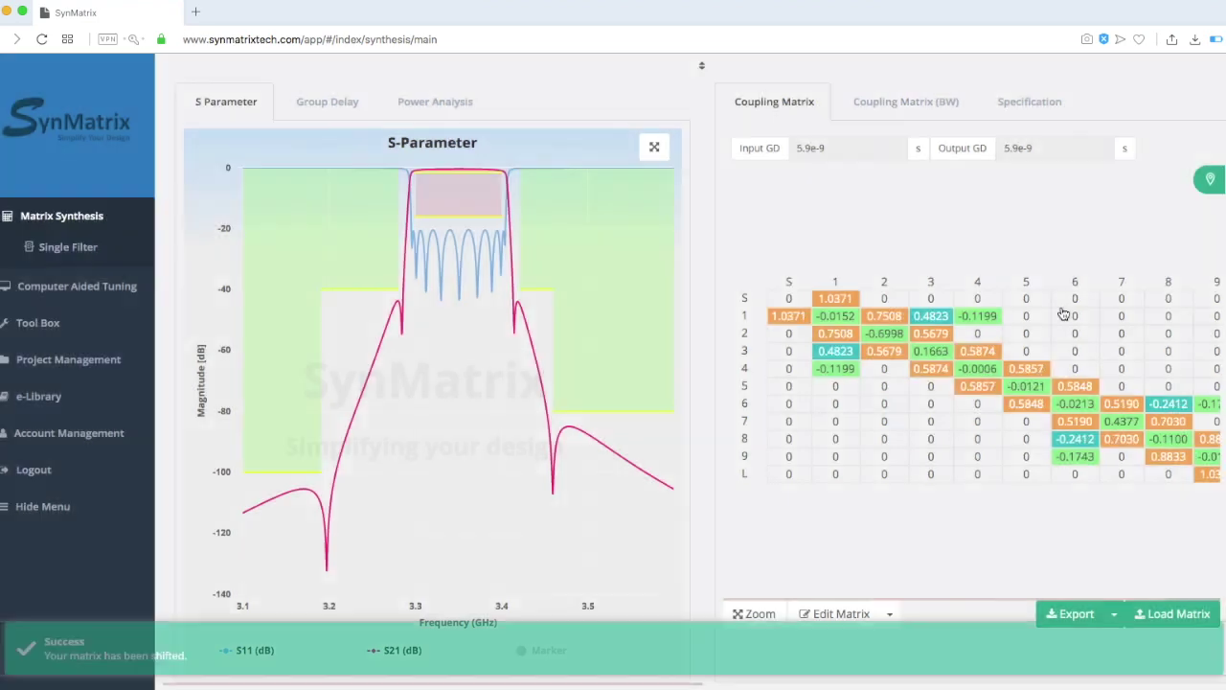
Step: Review the pass status and thermal margins of all specification entries after the combined frequency and bandwidth shift
{"action": "left_click", "coordinate": [1040, 110]}
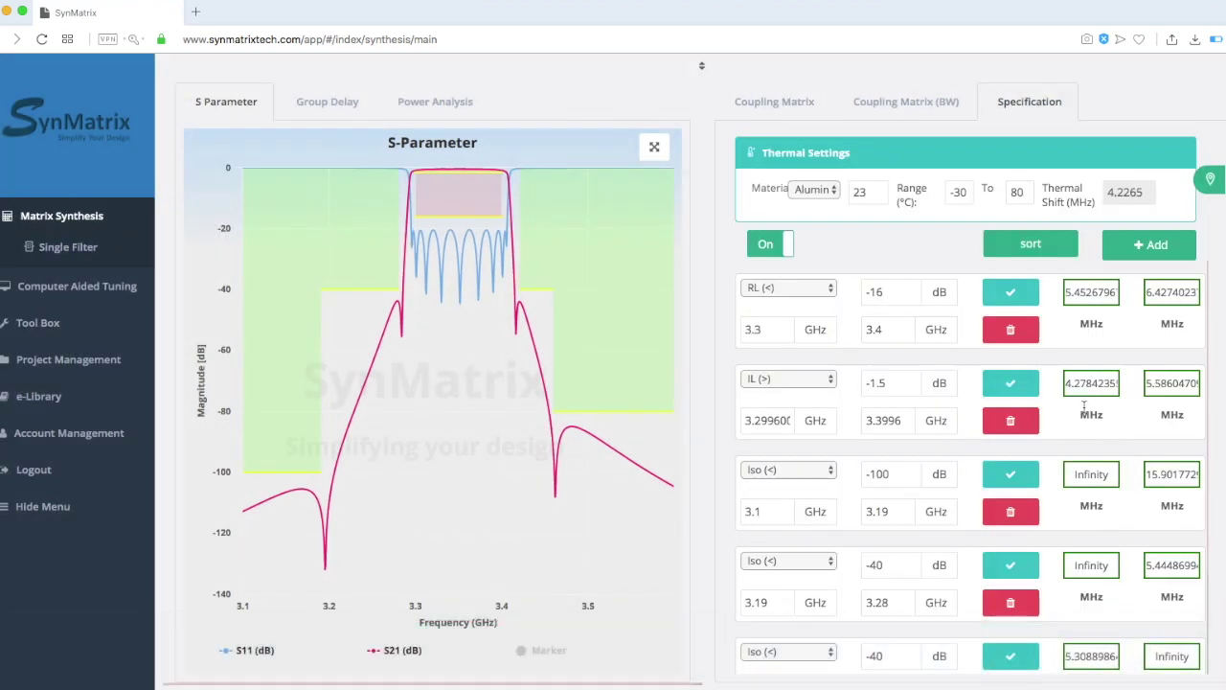
{"action": "scroll", "coordinate": [1085, 406], "scroll_direction": "down", "scroll_amount": 3}
{"action": "scroll", "coordinate": [1085, 406], "scroll_direction": "up", "scroll_amount": 2}
{"action": "scroll", "coordinate": [1085, 406], "scroll_direction": "down", "scroll_amount": 2}
{"action": "scroll", "coordinate": [1085, 406], "scroll_direction": "up", "scroll_amount": 3}
Step: Select the saved project Demo Case 1--Step2 in project management to update it with the tuned design
{"action": "left_click", "coordinate": [107, 362]}
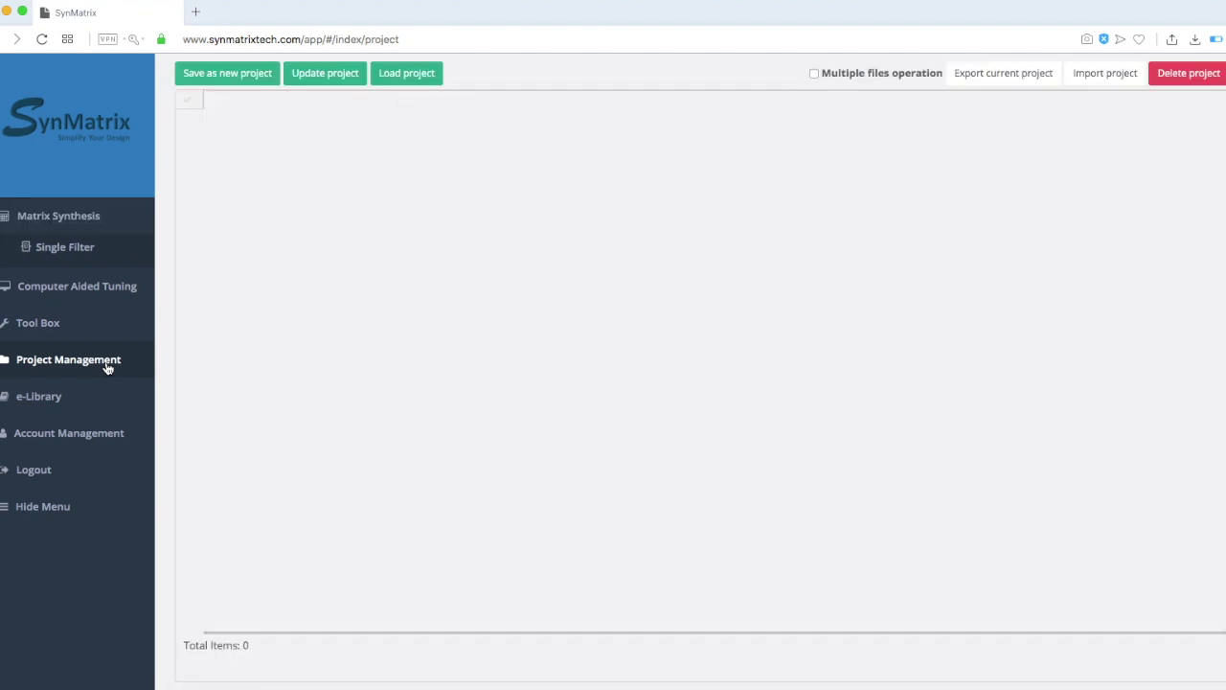
{"action": "left_click", "coordinate": [188, 150]}
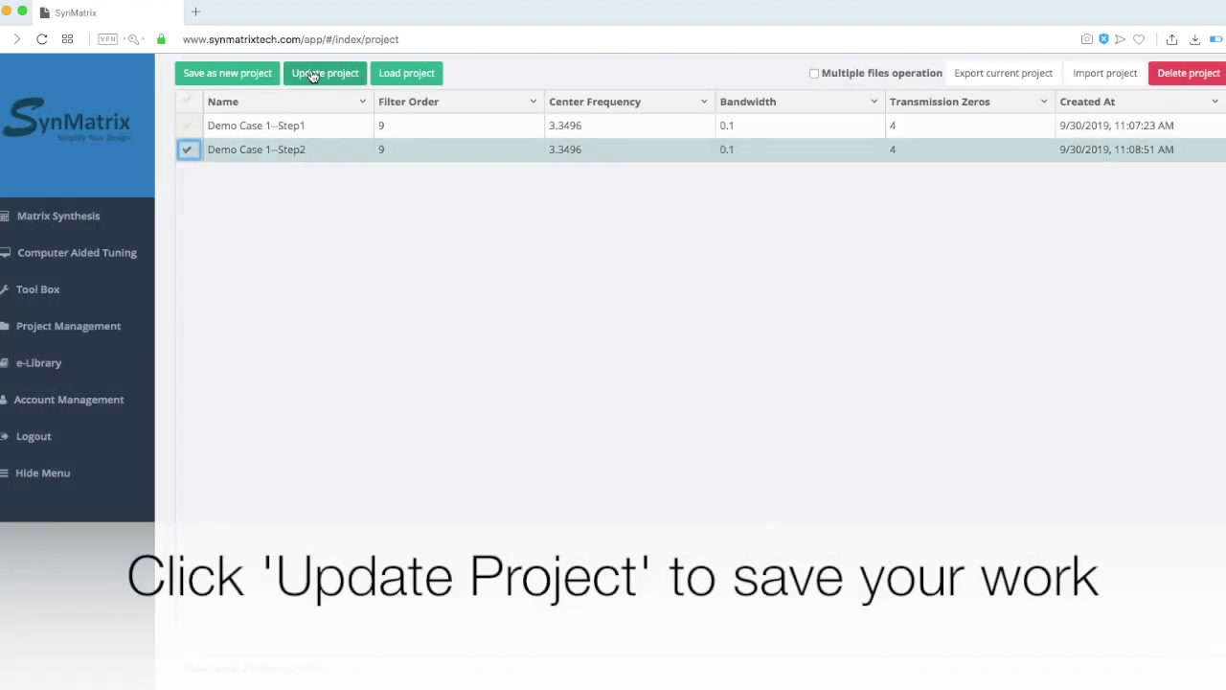
Step: Open the e-Library to view the available manuals and application notes
{"action": "left_click", "coordinate": [34, 372]}
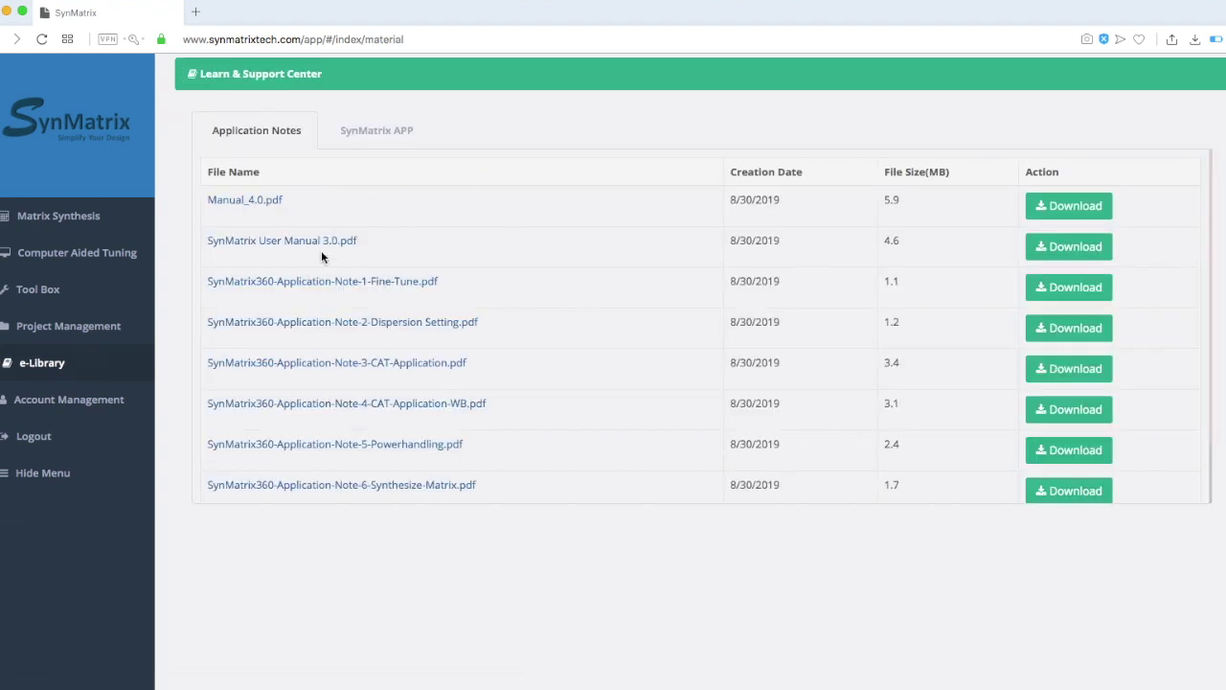